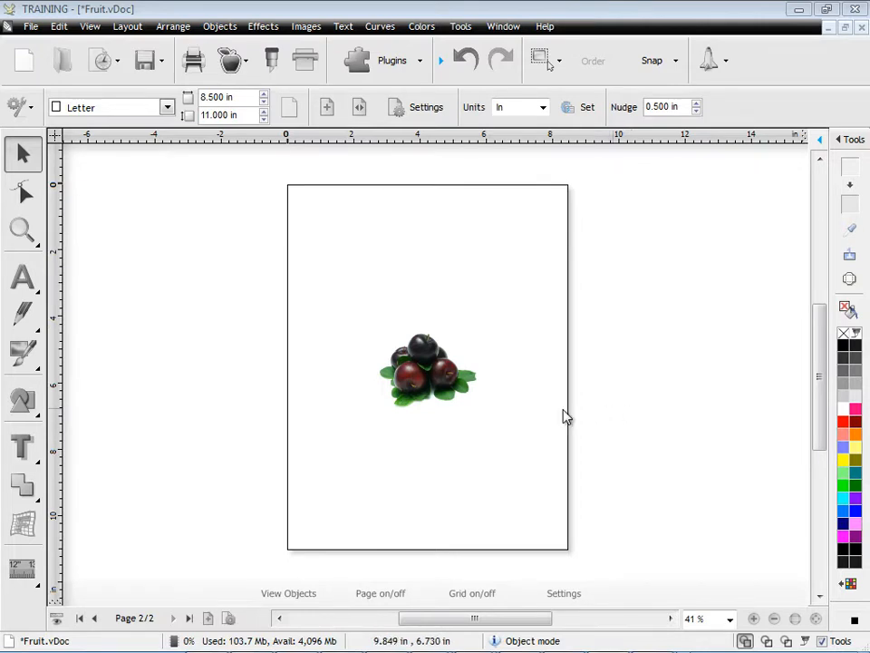
- Start a cut contour for the plum image on the page, including the auto-traced contours of the image
{"action": "left_click", "coordinate": [426, 372]}
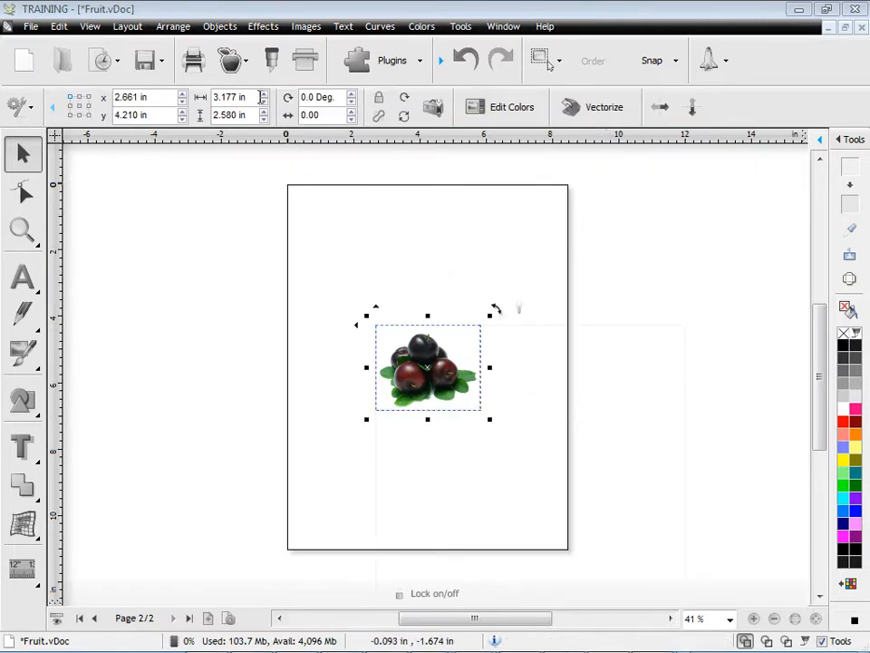
{"action": "left_click", "coordinate": [238, 63]}
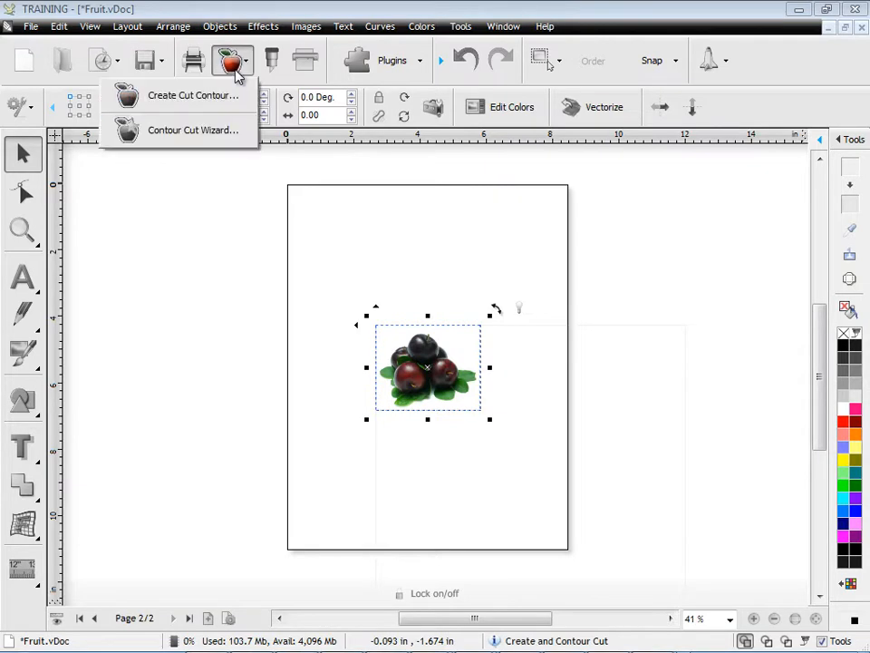
{"action": "left_click", "coordinate": [195, 101]}
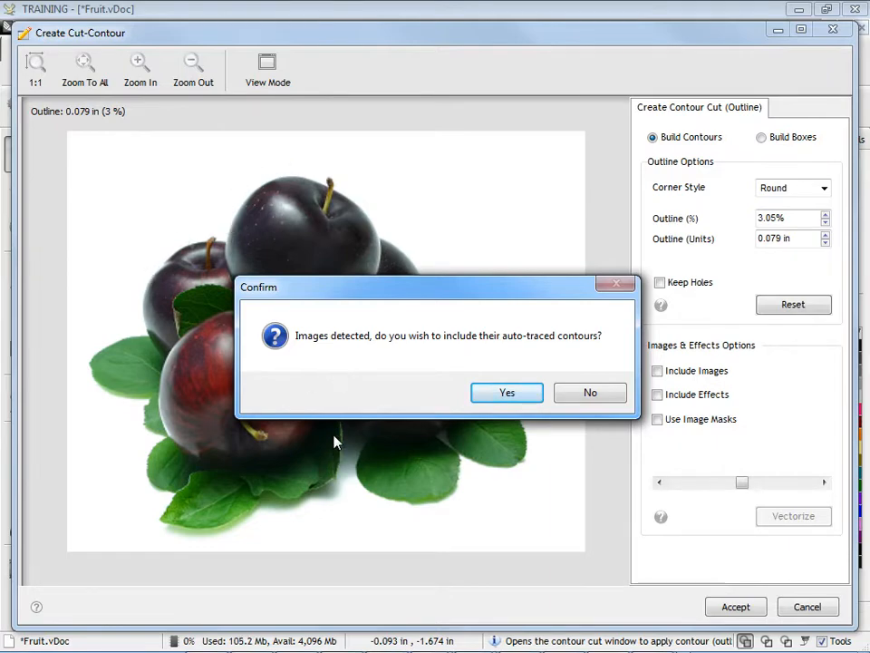
{"action": "left_click", "coordinate": [508, 392]}
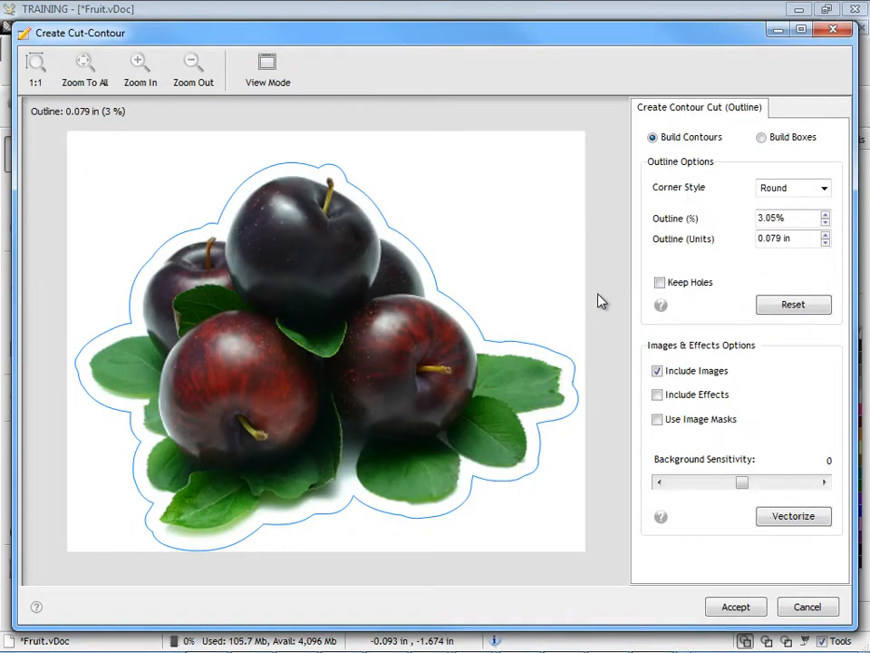
- Set the contour outline to 1.55% with round corners and accept the cut contour
{"action": "left_click", "coordinate": [825, 215]}
{"action": "left_click", "coordinate": [825, 215]}
{"action": "left_click", "coordinate": [826, 216]}
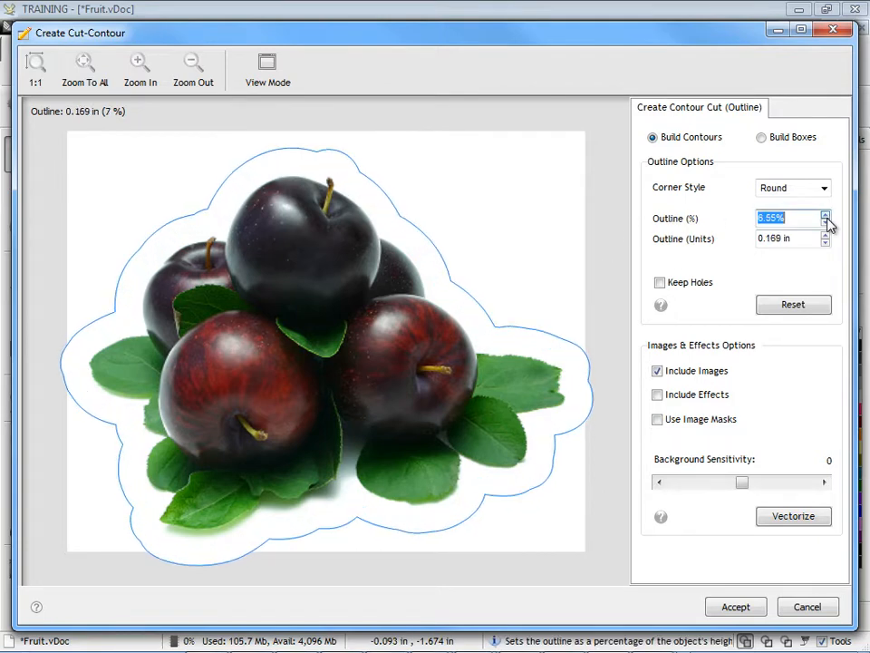
{"action": "left_click", "coordinate": [825, 223]}
{"action": "left_click", "coordinate": [826, 223]}
{"action": "left_click", "coordinate": [826, 224]}
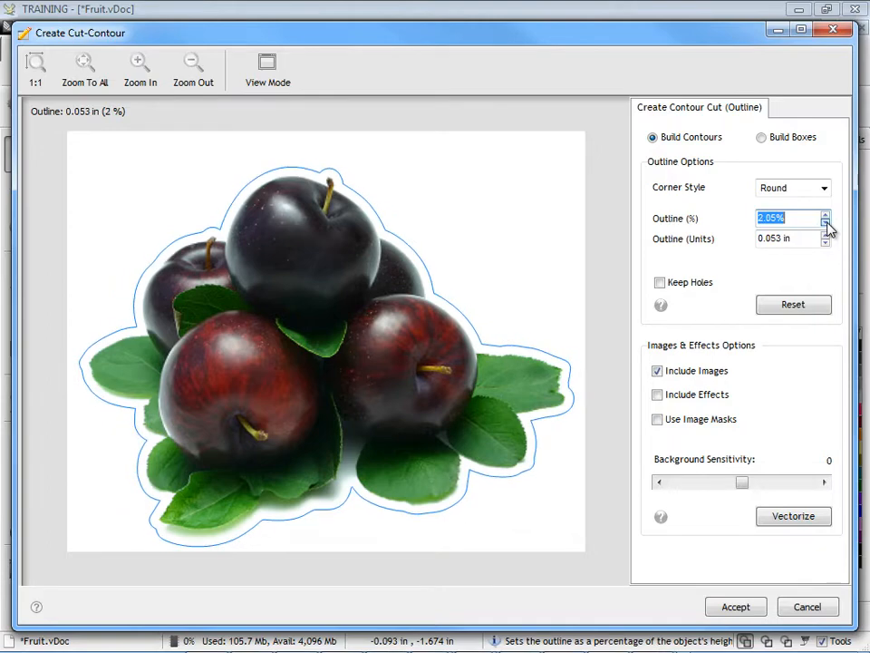
{"action": "left_click", "coordinate": [826, 224]}
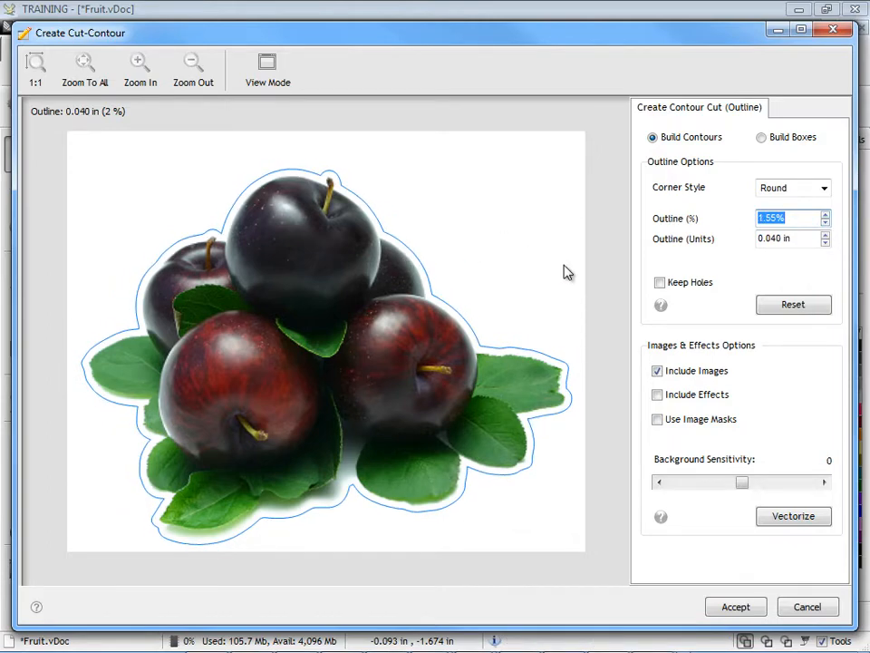
{"action": "left_click", "coordinate": [730, 607]}
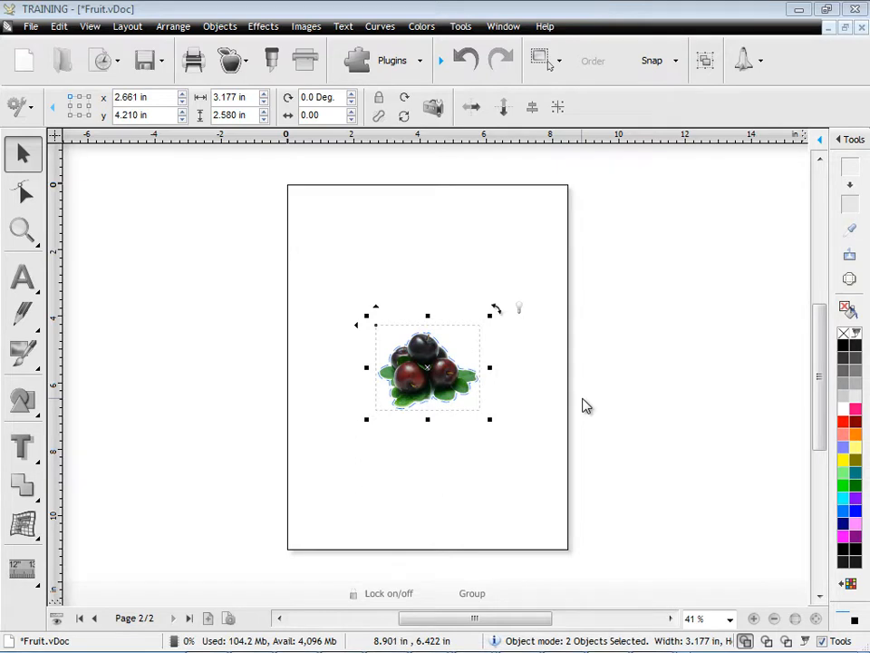
- Open the Contour Cut Wizard for the contoured plums and preview the print-only, cut-only and combined views
{"action": "left_click", "coordinate": [231, 61]}
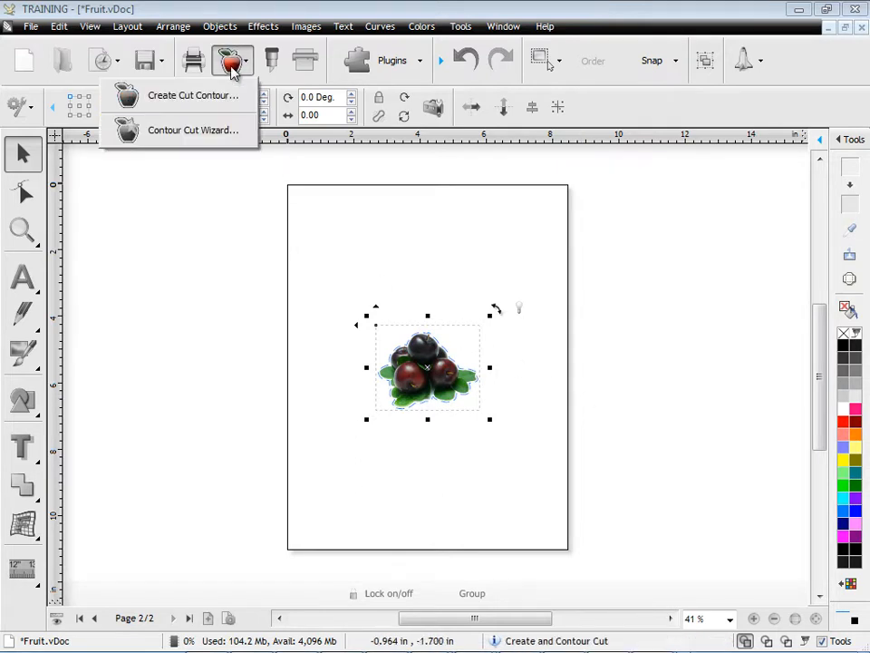
{"action": "left_click", "coordinate": [204, 132]}
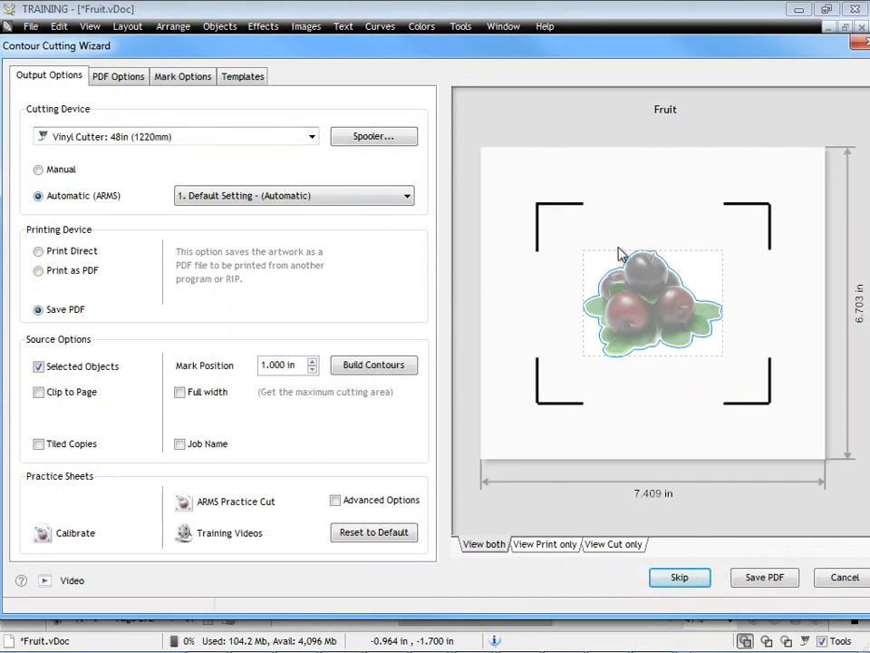
{"action": "left_click", "coordinate": [556, 543]}
{"action": "left_click", "coordinate": [607, 544]}
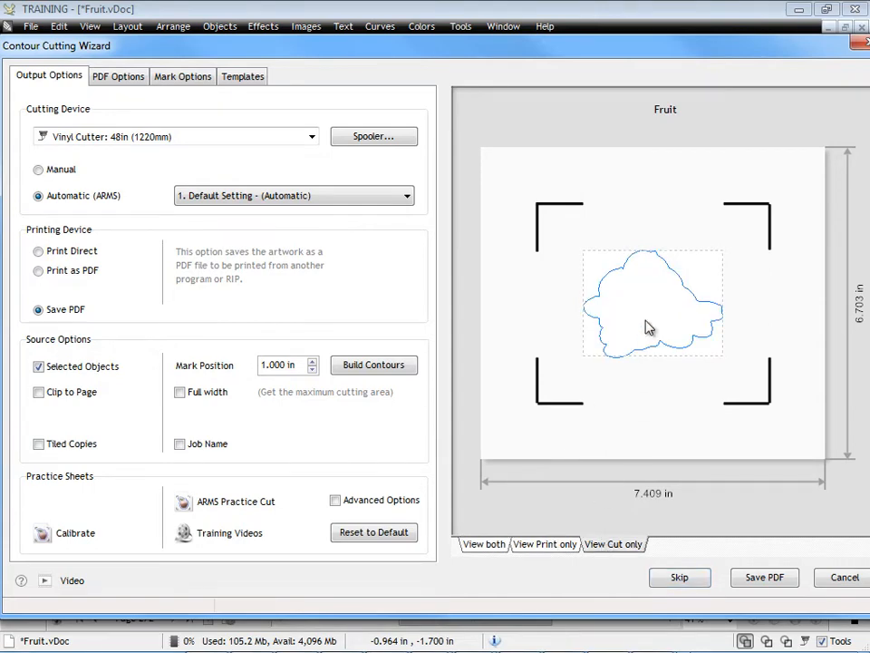
{"action": "left_click", "coordinate": [484, 544]}
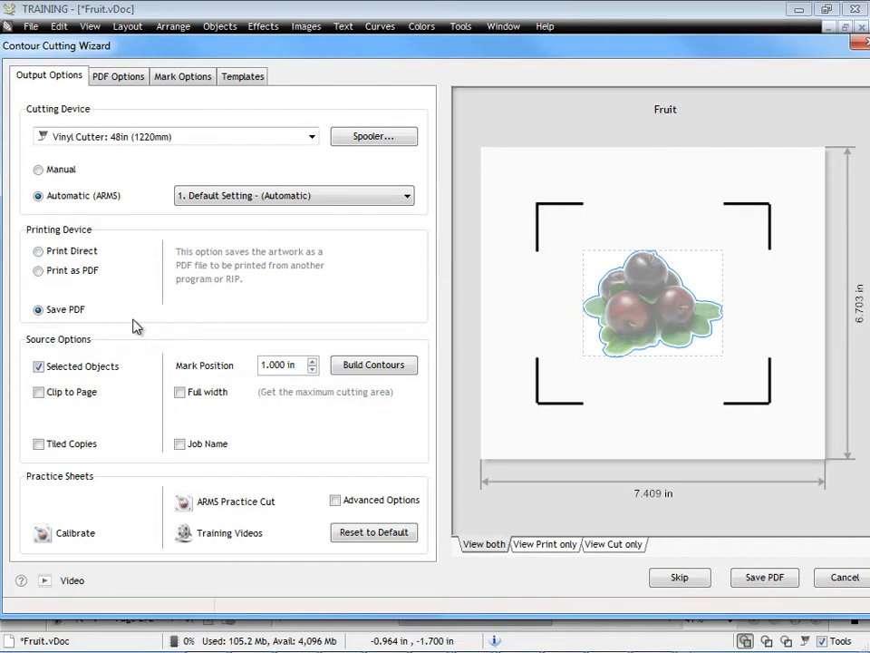
- Enable tiled copies of the plums with a quantity of 5 horizontally and 10 vertically
{"action": "left_click", "coordinate": [39, 444]}
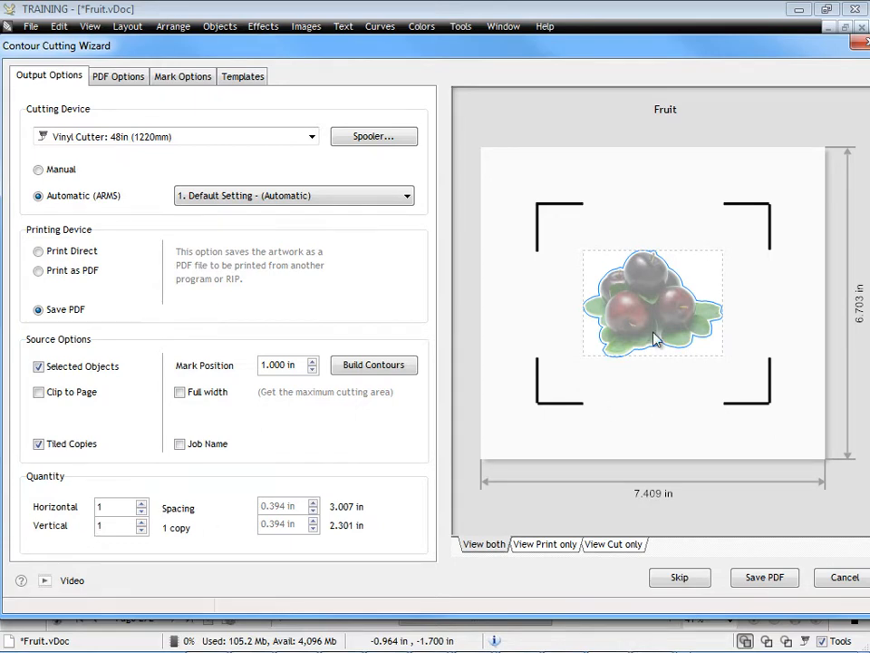
{"action": "left_click", "coordinate": [142, 503]}
{"action": "left_click", "coordinate": [141, 503]}
{"action": "left_click", "coordinate": [141, 503]}
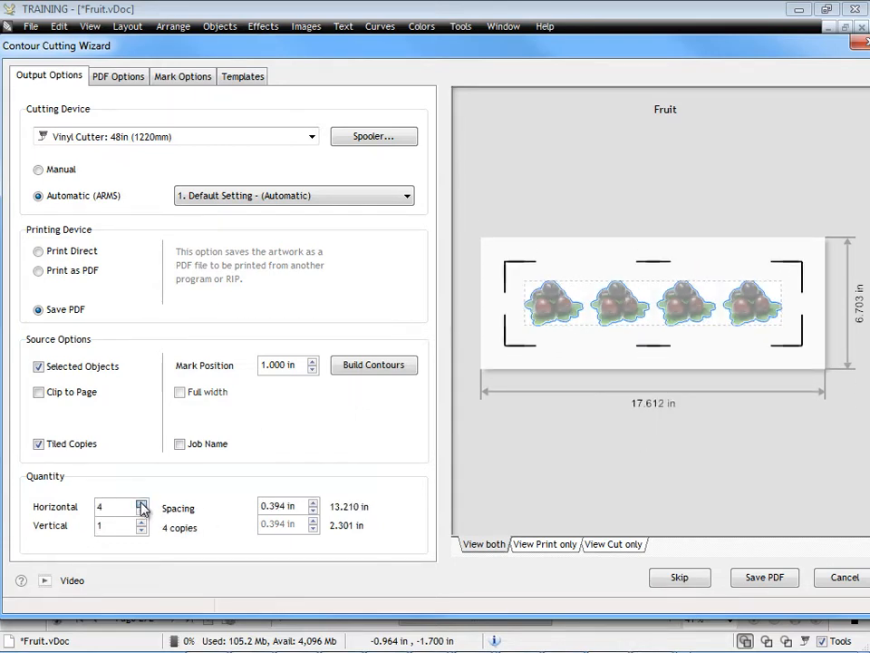
{"action": "left_click", "coordinate": [141, 503]}
{"action": "left_click", "coordinate": [141, 521]}
{"action": "left_click", "coordinate": [141, 521]}
{"action": "left_click", "coordinate": [141, 521]}
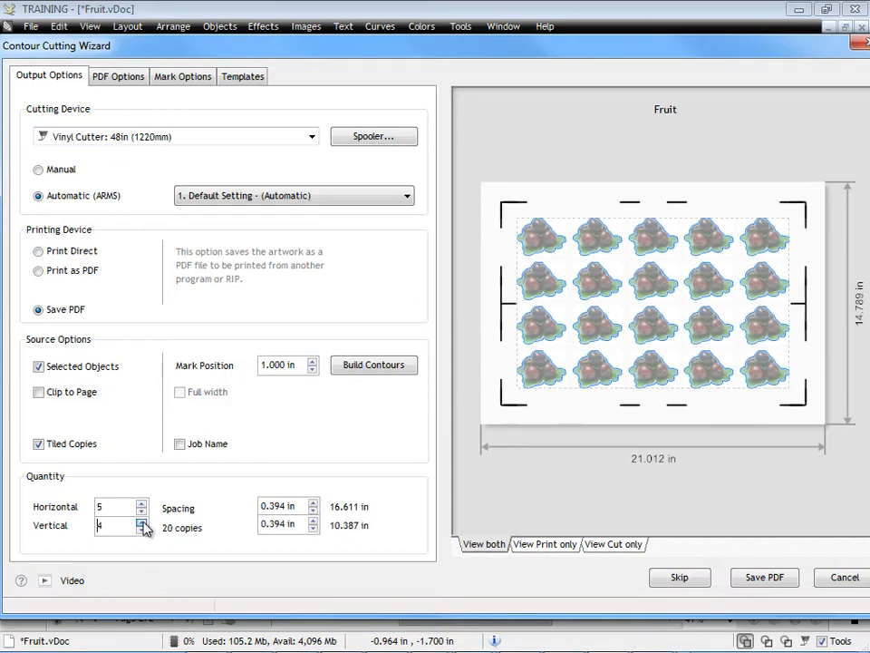
{"action": "left_click", "coordinate": [142, 521]}
{"action": "left_click", "coordinate": [141, 521]}
{"action": "left_click", "coordinate": [141, 521]}
{"action": "left_click", "coordinate": [141, 521]}
{"action": "left_click", "coordinate": [141, 521]}
{"action": "left_click", "coordinate": [142, 521]}
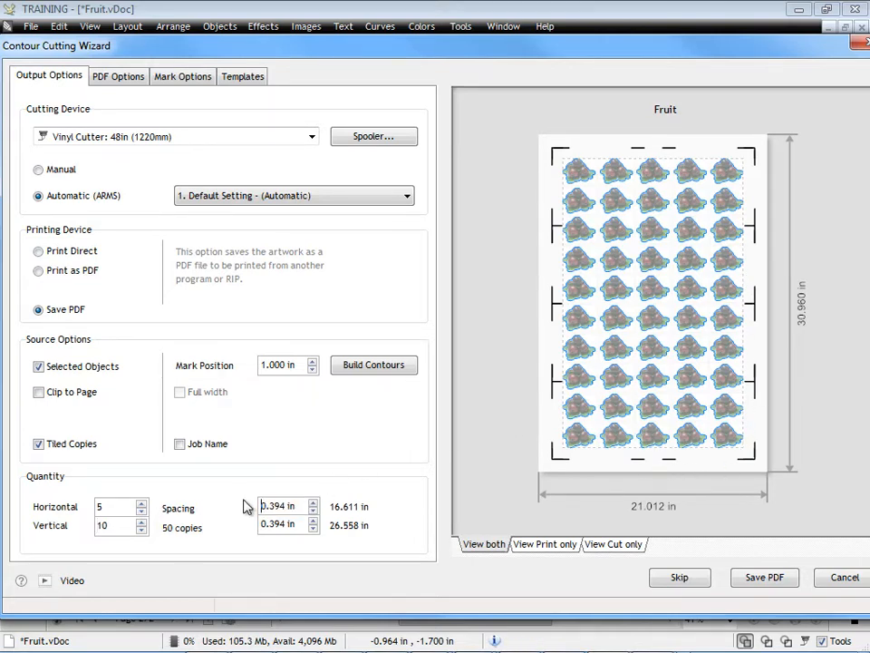
- Set the horizontal and vertical spacing between copies to 1 in and include the job name
{"action": "double_click", "coordinate": [292, 505]}
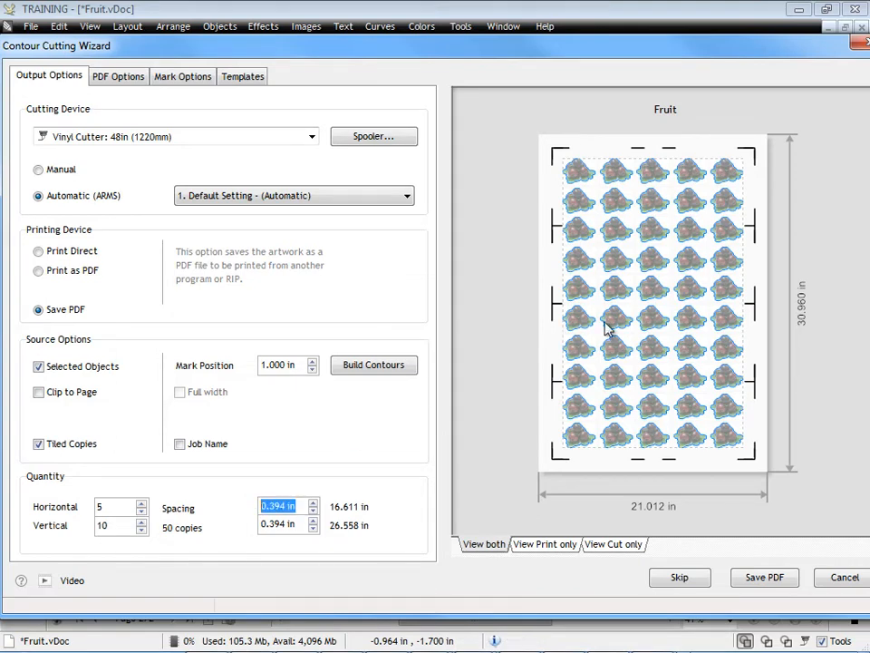
{"action": "type", "text": "1"}
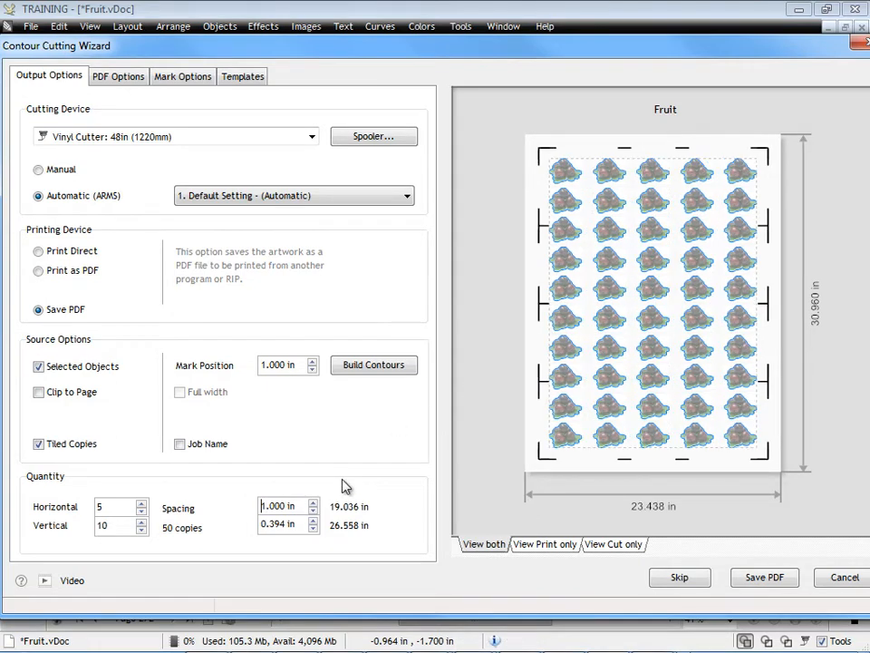
{"action": "double_click", "coordinate": [281, 524]}
{"action": "type", "text": "1"}
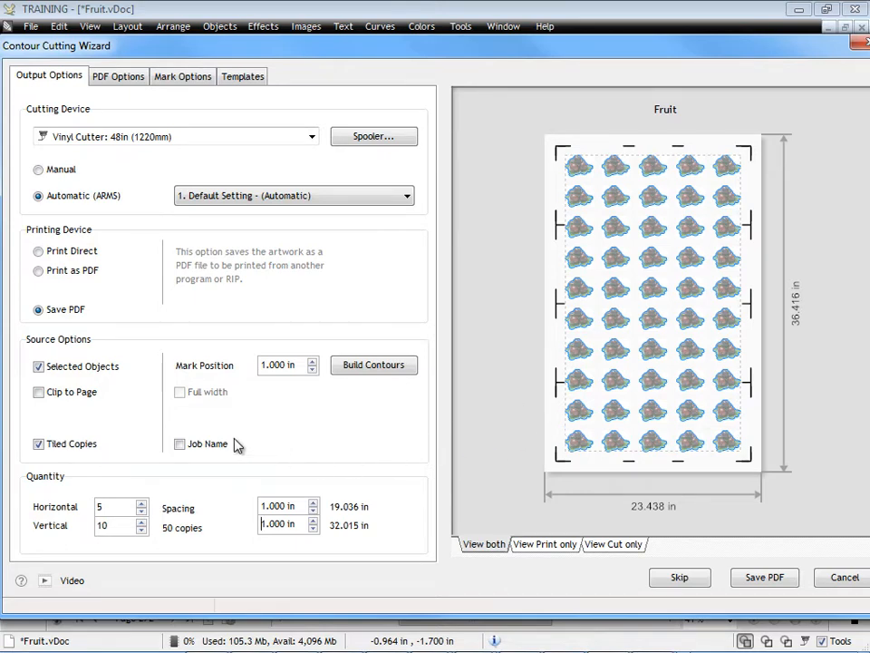
{"action": "left_click", "coordinate": [180, 443]}
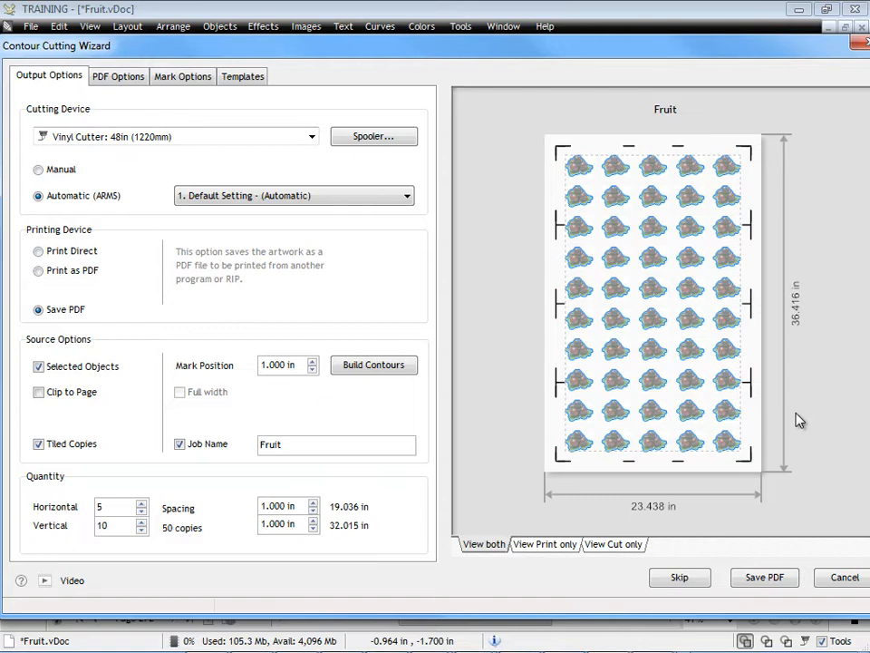
- Try the High Accuracy, No Extra Marks and Lower Accuracy settings for the ARMS marks, then restore Default Setting
{"action": "left_click", "coordinate": [407, 195]}
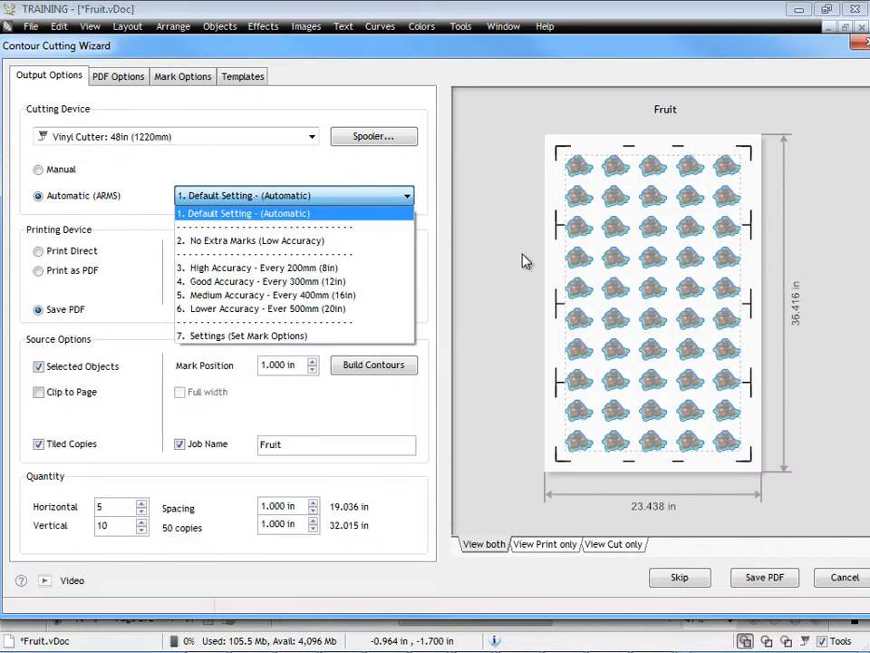
{"action": "left_click", "coordinate": [311, 267]}
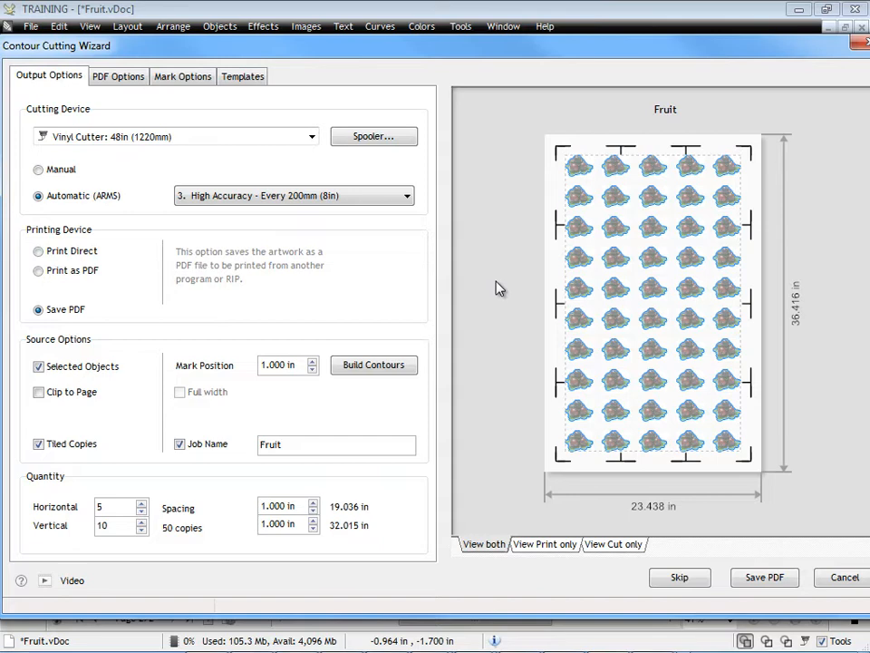
{"action": "left_click", "coordinate": [407, 196]}
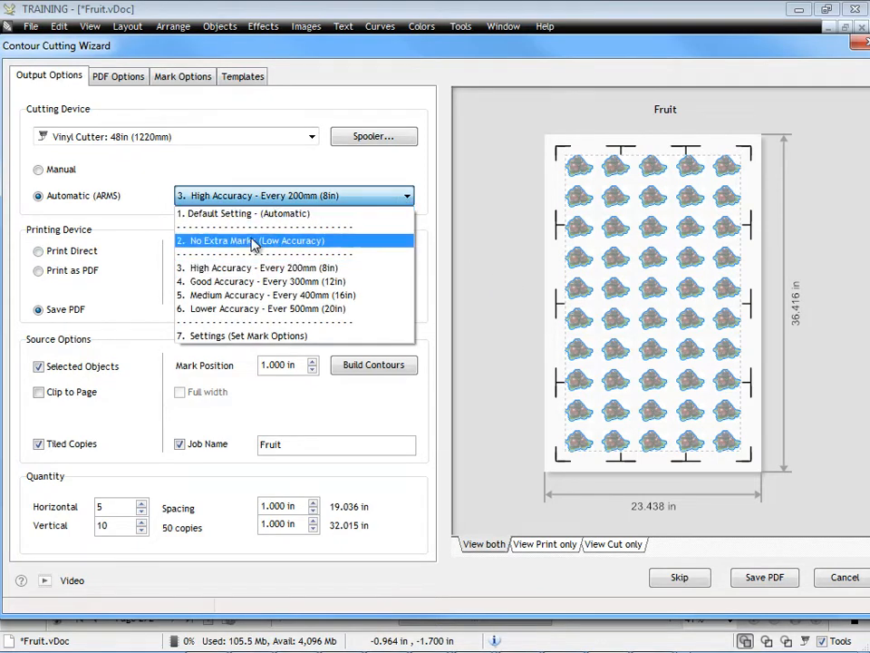
{"action": "left_click", "coordinate": [252, 242]}
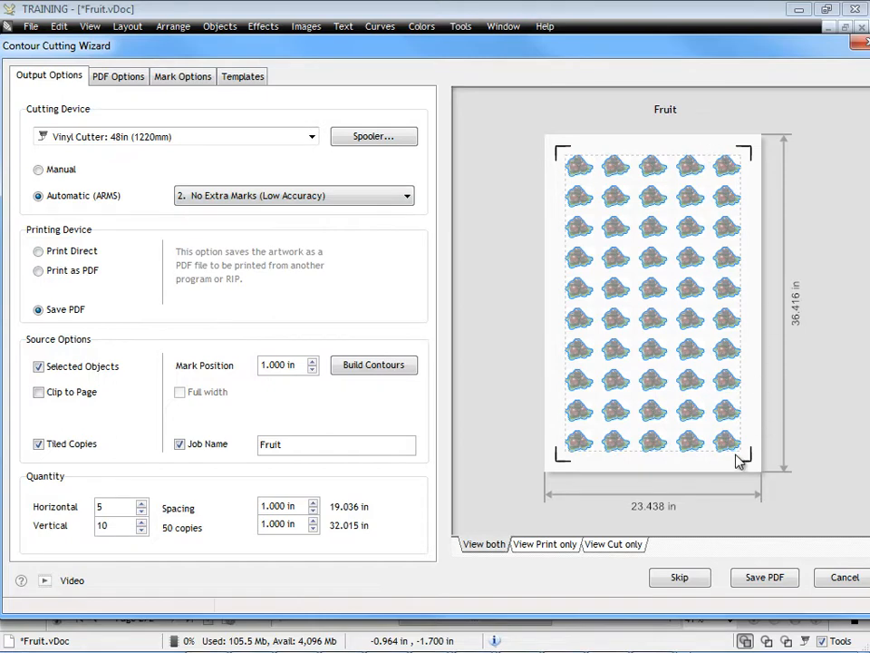
{"action": "left_click", "coordinate": [333, 196]}
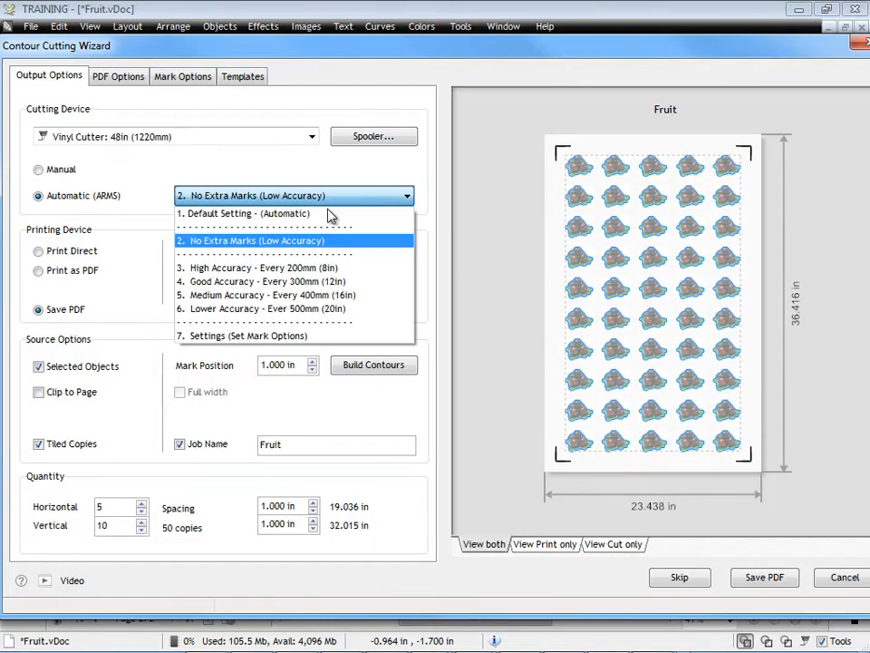
{"action": "left_click", "coordinate": [288, 310]}
{"action": "left_click", "coordinate": [381, 196]}
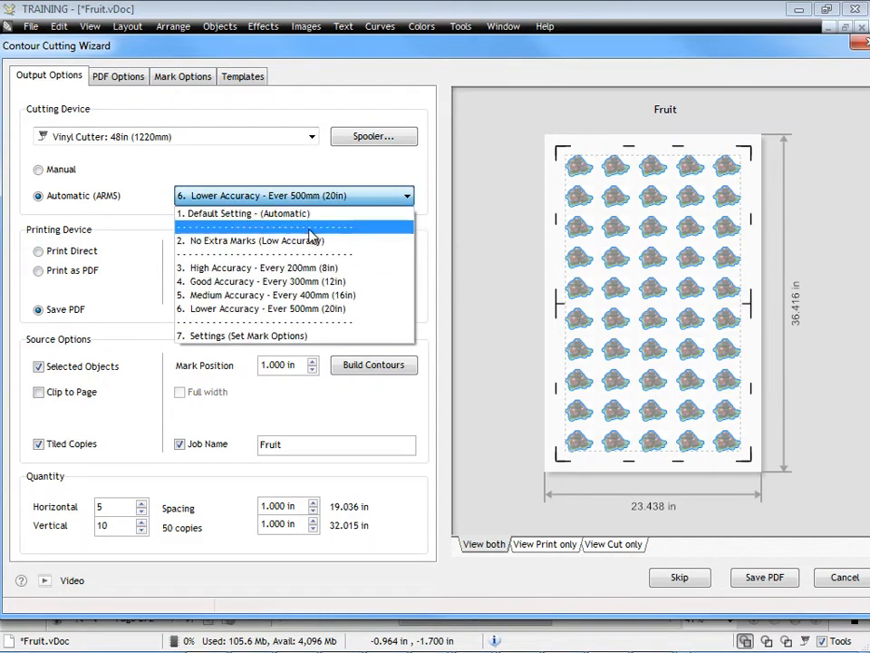
{"action": "left_click", "coordinate": [287, 269]}
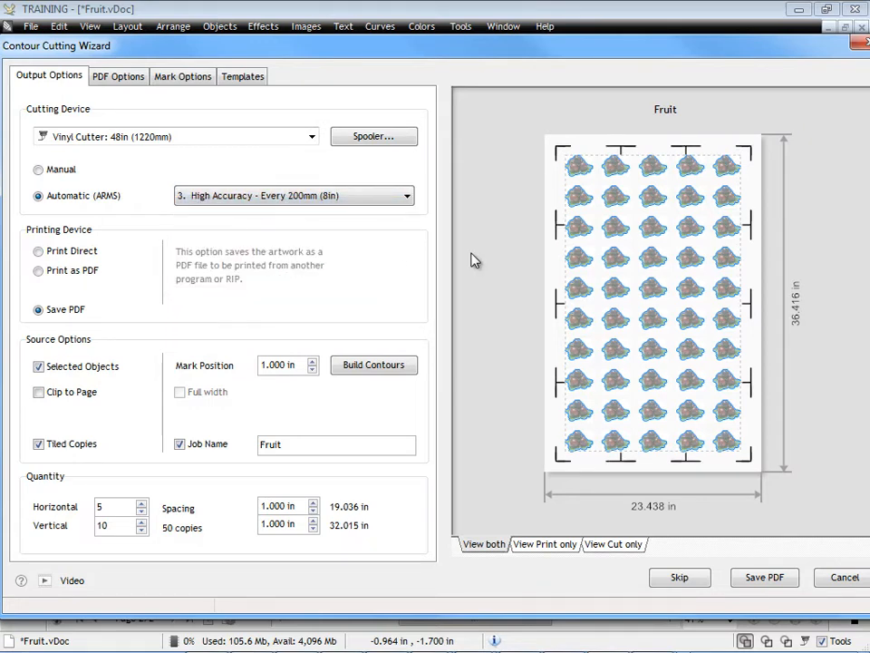
{"action": "left_click", "coordinate": [349, 200]}
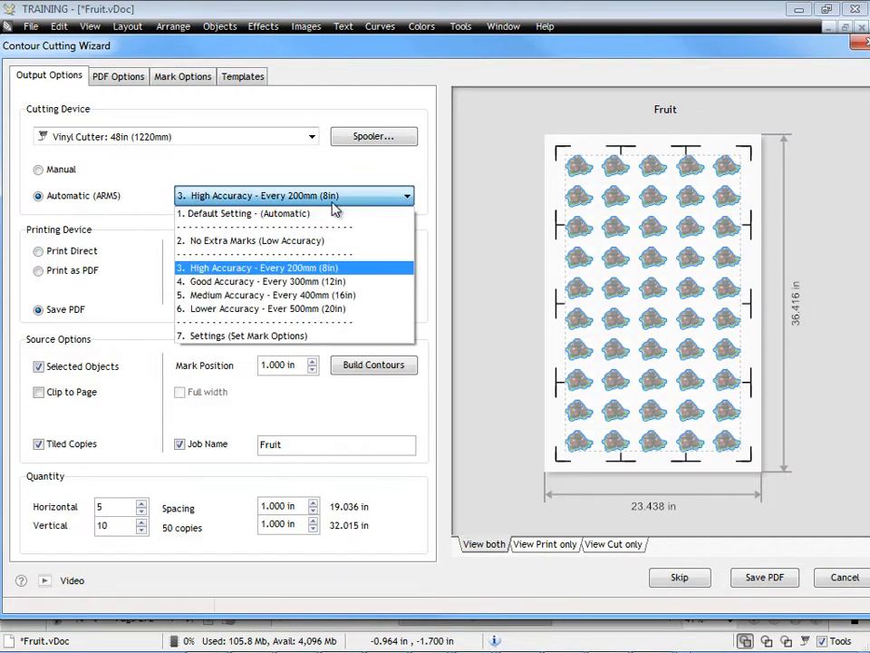
{"action": "left_click", "coordinate": [354, 212]}
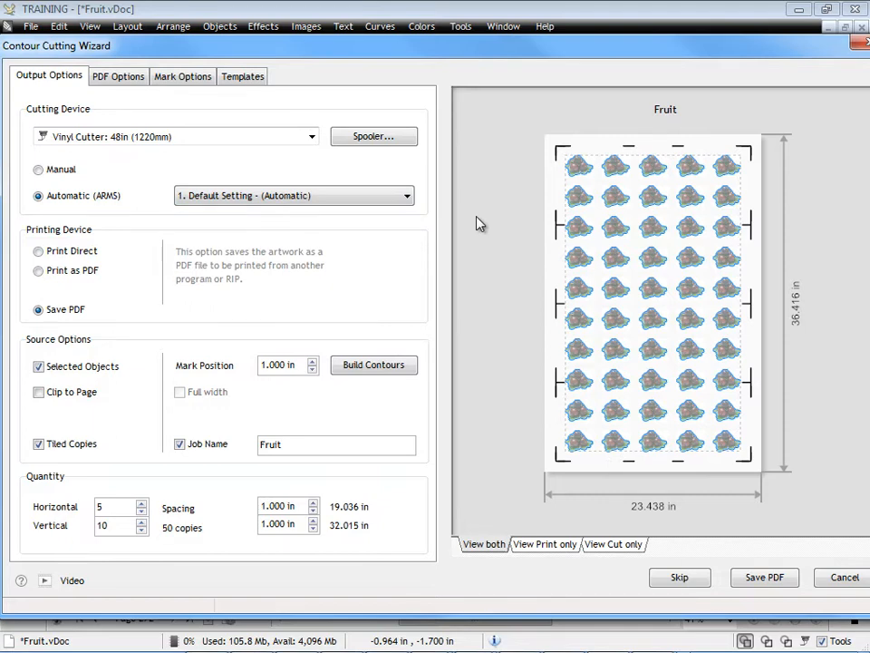
- Set the automatic ARMS marks to High Accuracy - Every 200mm (8in) and review the custom mark spacing settings
{"action": "left_click", "coordinate": [372, 196]}
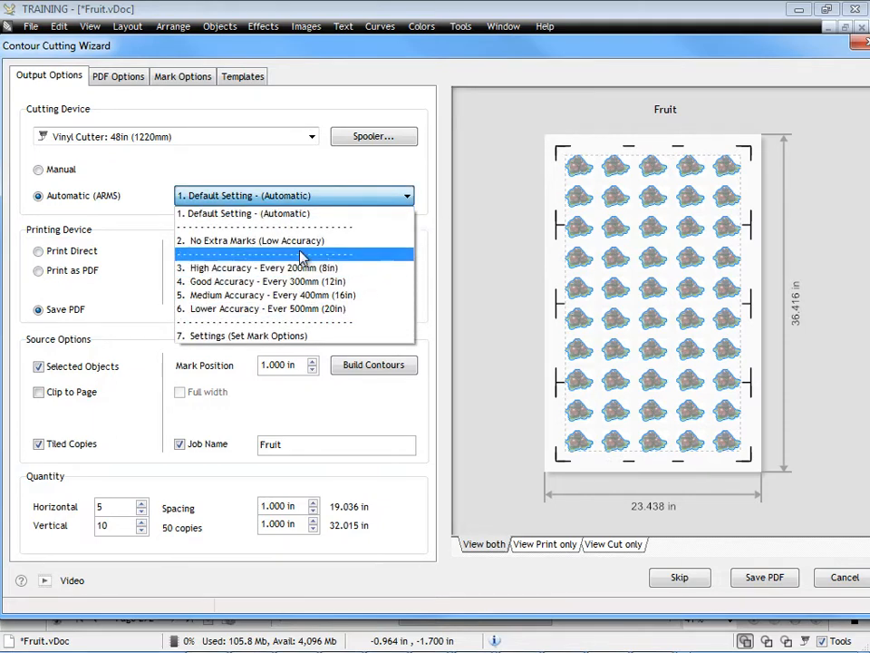
{"action": "left_click", "coordinate": [293, 214]}
{"action": "left_click", "coordinate": [293, 199]}
{"action": "left_click", "coordinate": [296, 268]}
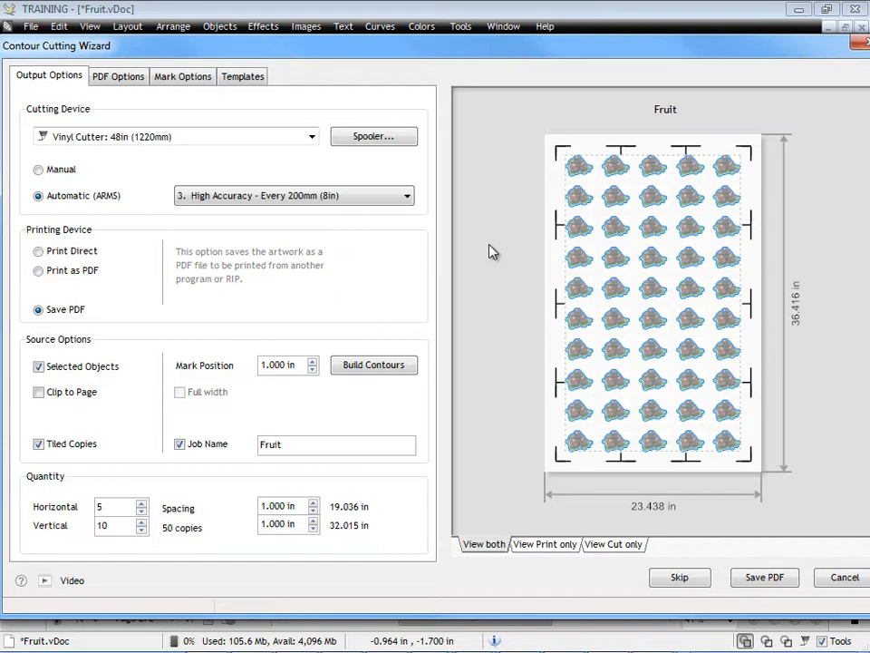
{"action": "left_click", "coordinate": [186, 77]}
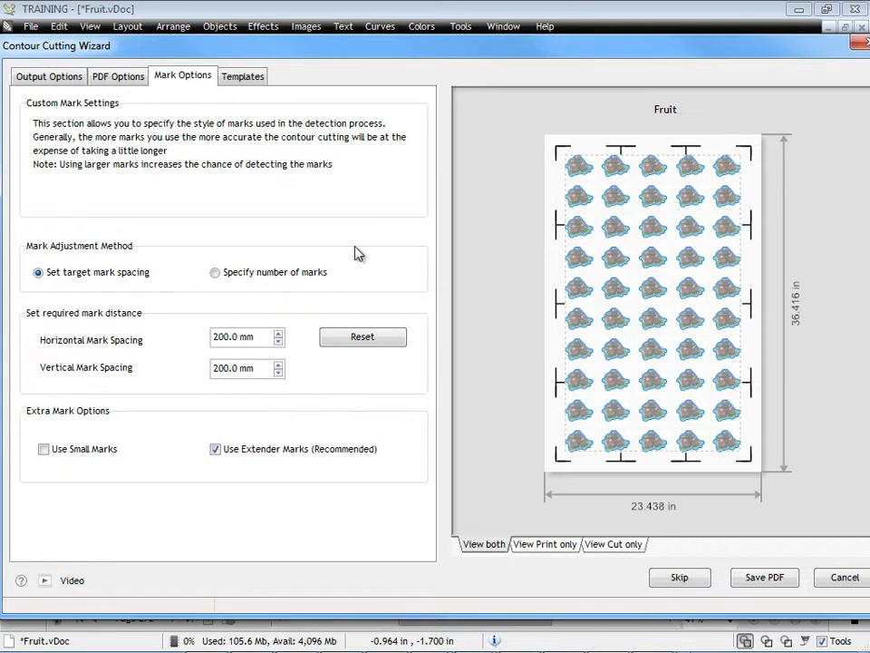
{"action": "left_click", "coordinate": [45, 78]}
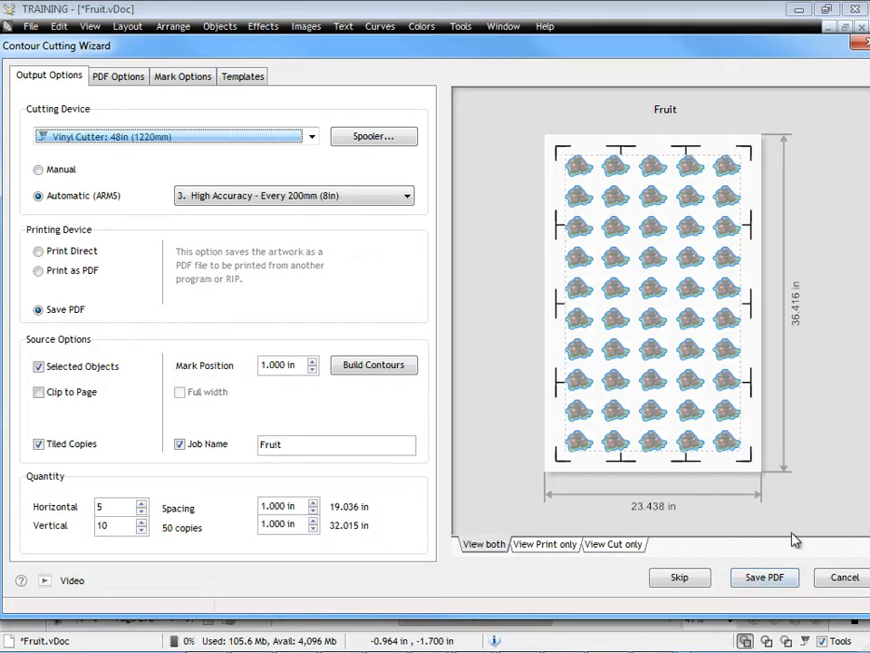
{"action": "left_click", "coordinate": [778, 577]}
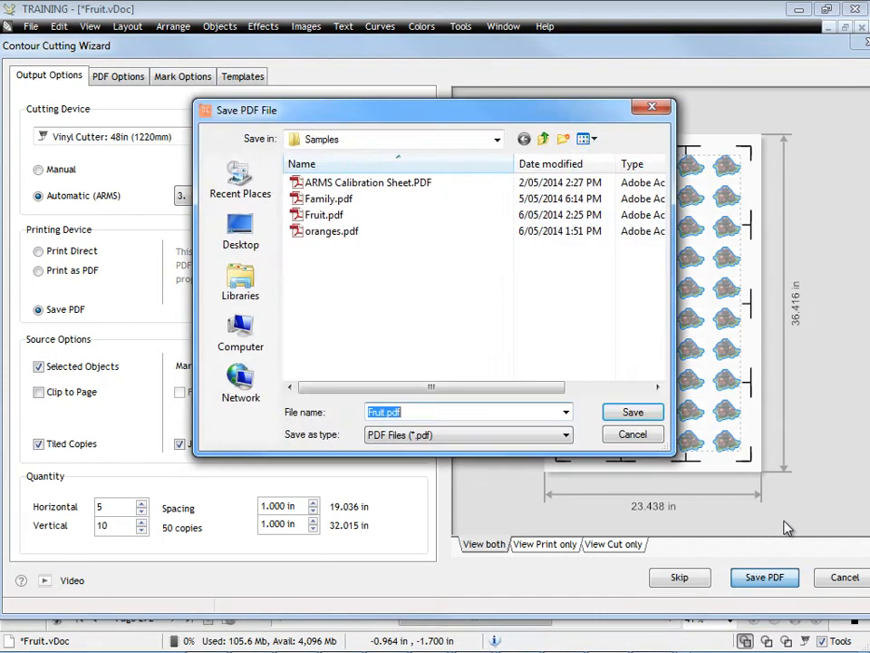
{"action": "left_click", "coordinate": [312, 216]}
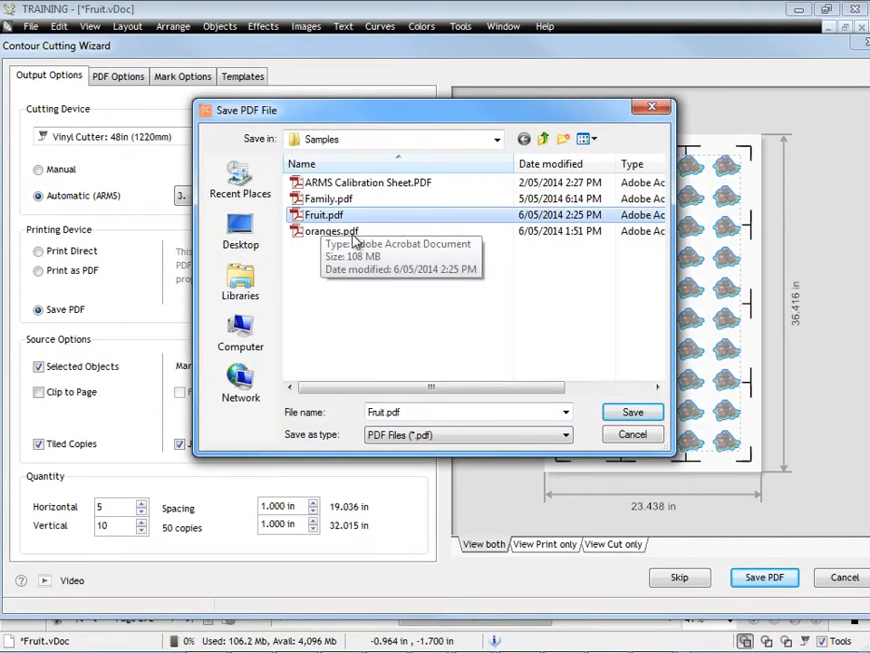
{"action": "left_click", "coordinate": [633, 435]}
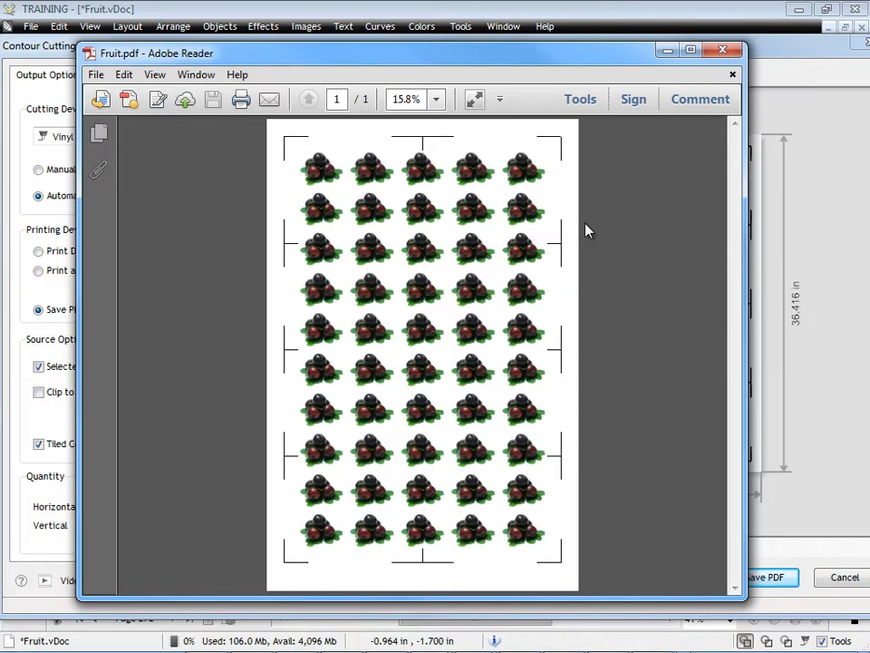
- Move the Fruit.pdf preview aside, skip saving the PDF and send the tiled plum contours for cutting
{"action": "left_click_drag", "start_coordinate": [273, 60], "coordinate": [868, 97]}
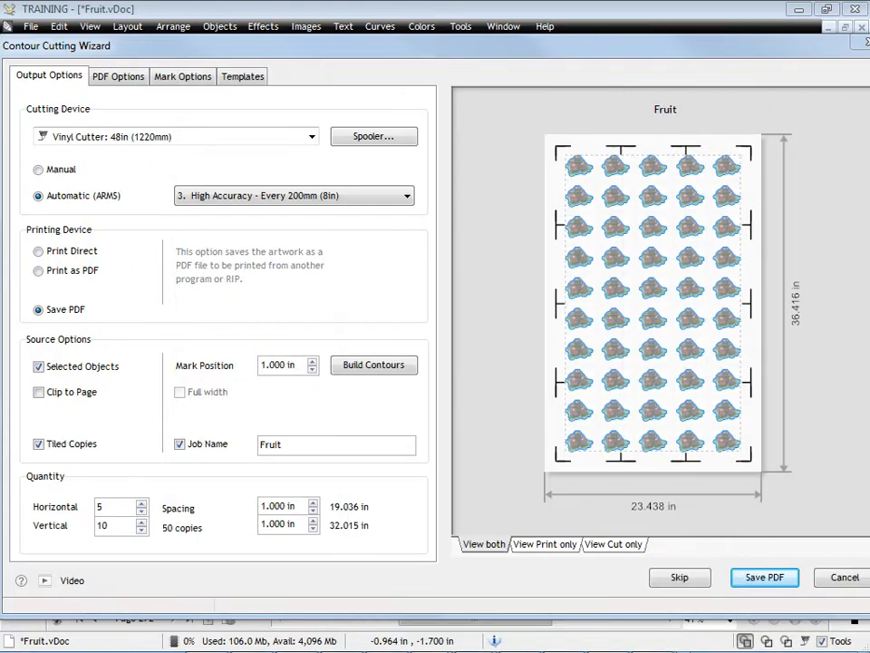
{"action": "left_click", "coordinate": [694, 578]}
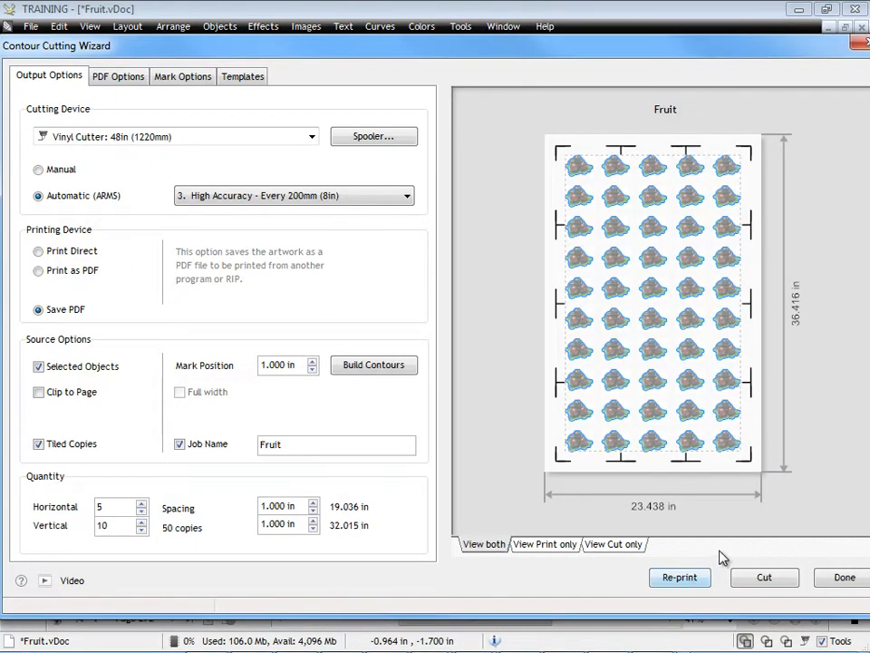
{"action": "left_click", "coordinate": [760, 578]}
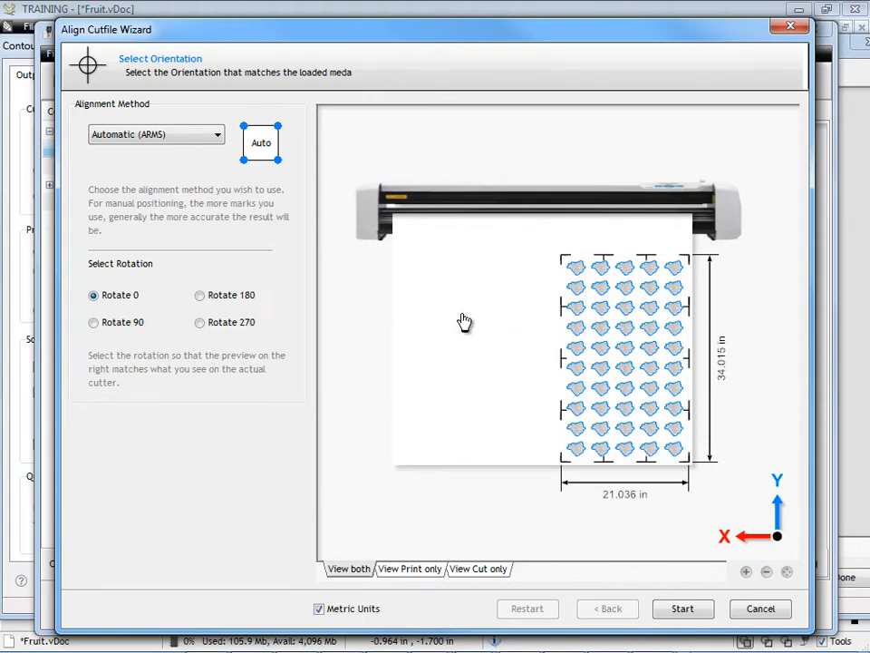
- Try the 180, 270 and 90 degree rotations for the cutfile, restore Rotate 0 and start the automatic ARMS alignment
{"action": "left_click", "coordinate": [229, 297]}
{"action": "left_click", "coordinate": [207, 323]}
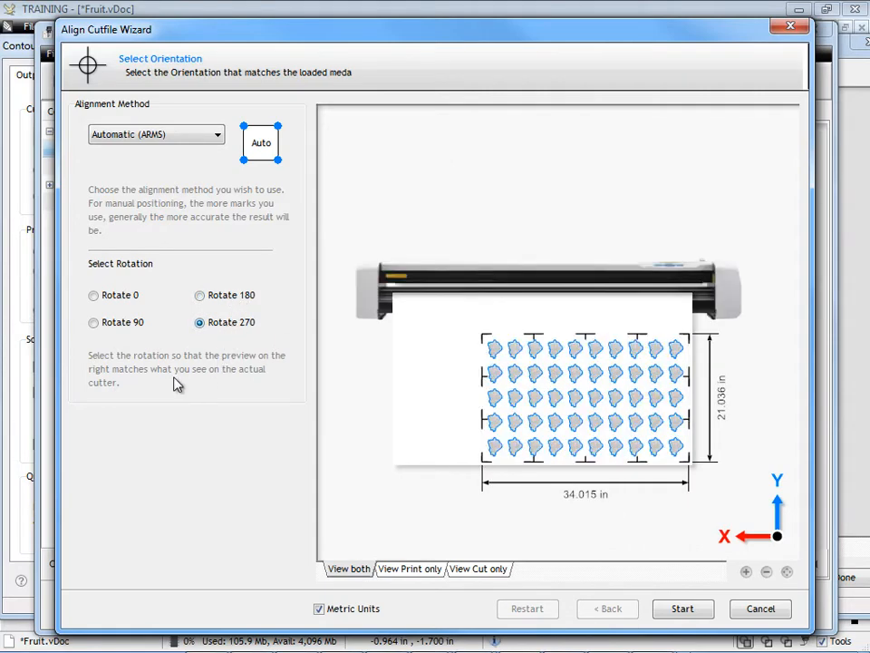
{"action": "left_click", "coordinate": [118, 328]}
{"action": "left_click", "coordinate": [111, 296]}
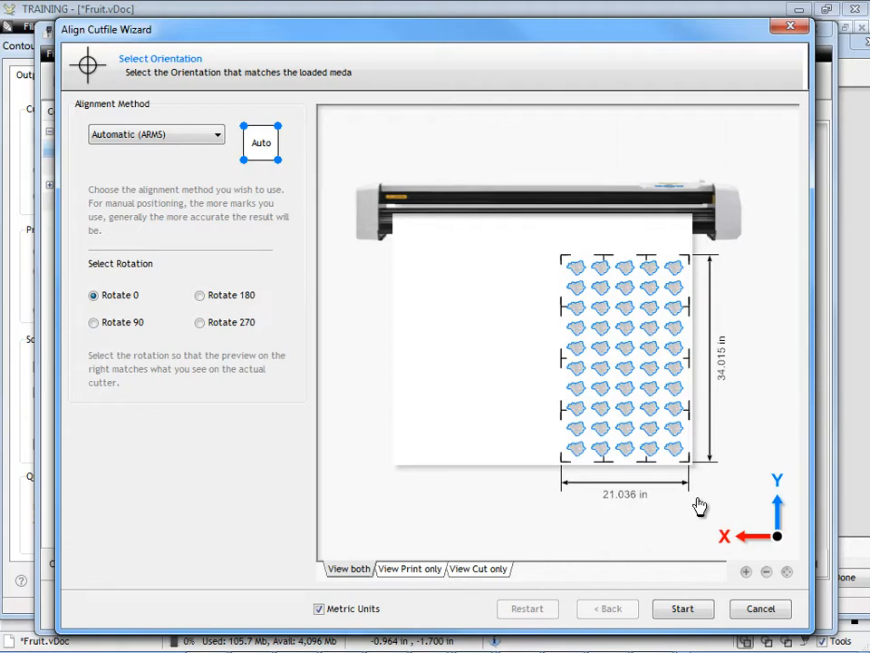
{"action": "left_click", "coordinate": [683, 609]}
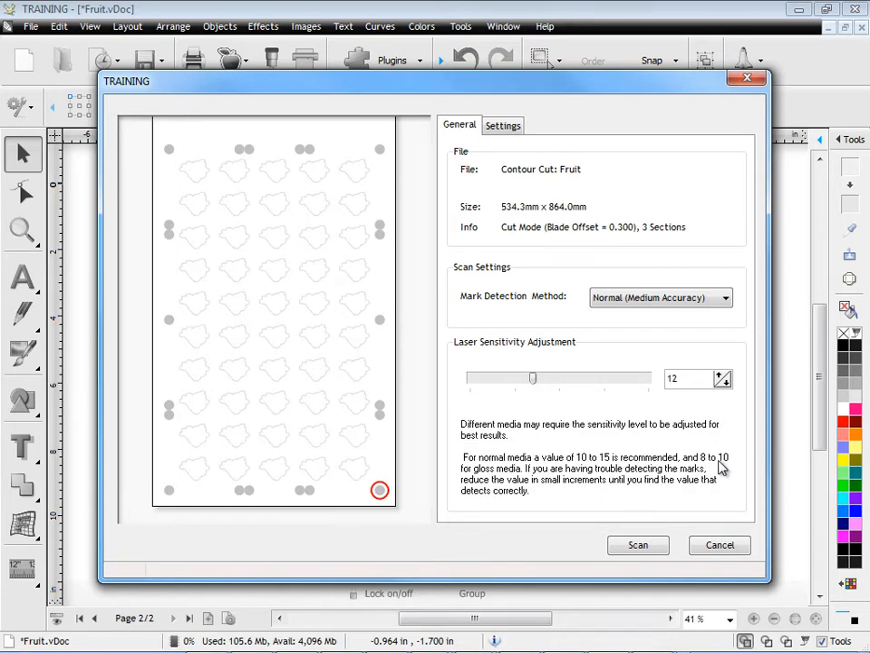
- Keep the laser sensitivity at 12 and set the mark detection method to Maximum (Higher Accuracy)
{"action": "left_click", "coordinate": [723, 377]}
{"action": "left_click", "coordinate": [723, 379]}
{"action": "left_click", "coordinate": [724, 382]}
{"action": "left_click", "coordinate": [724, 382]}
{"action": "left_click", "coordinate": [728, 299]}
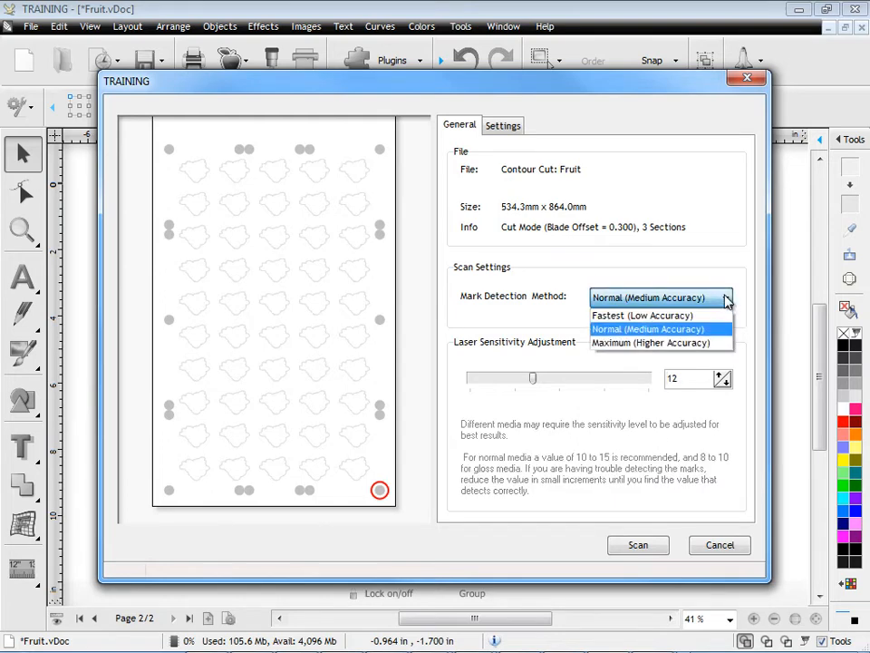
{"action": "left_click", "coordinate": [734, 298]}
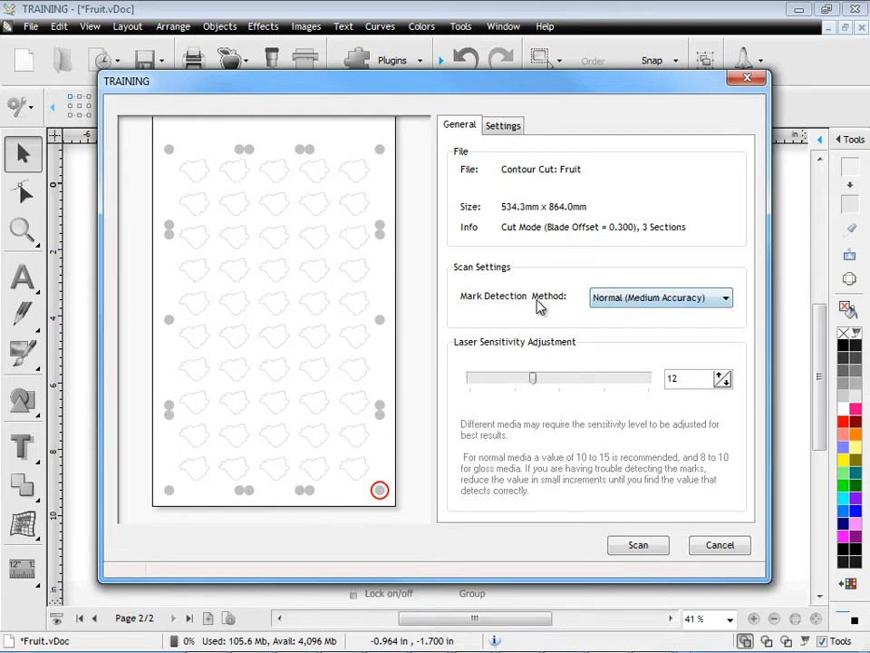
{"action": "left_click", "coordinate": [600, 299]}
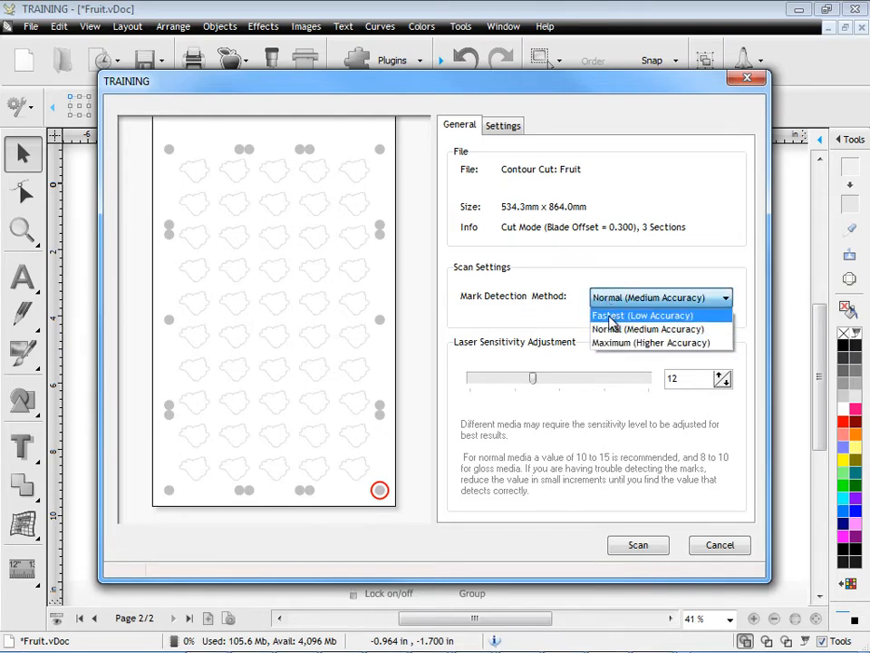
{"action": "left_click", "coordinate": [617, 351]}
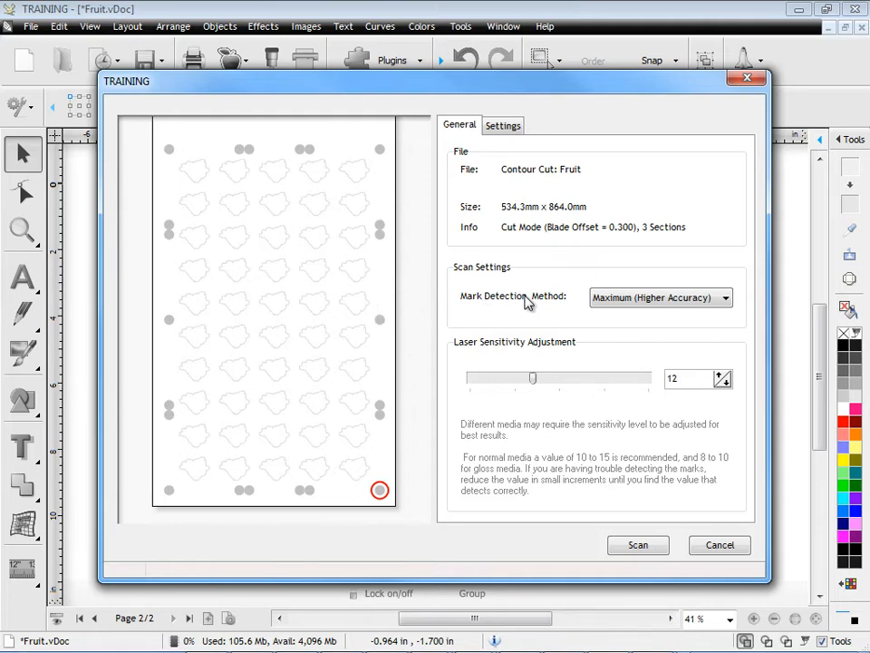
- Check the laser-to-blade offset settings and run the registration mark scan and cut, minimizing the Vinyl Spooler when done
{"action": "left_click", "coordinate": [502, 125]}
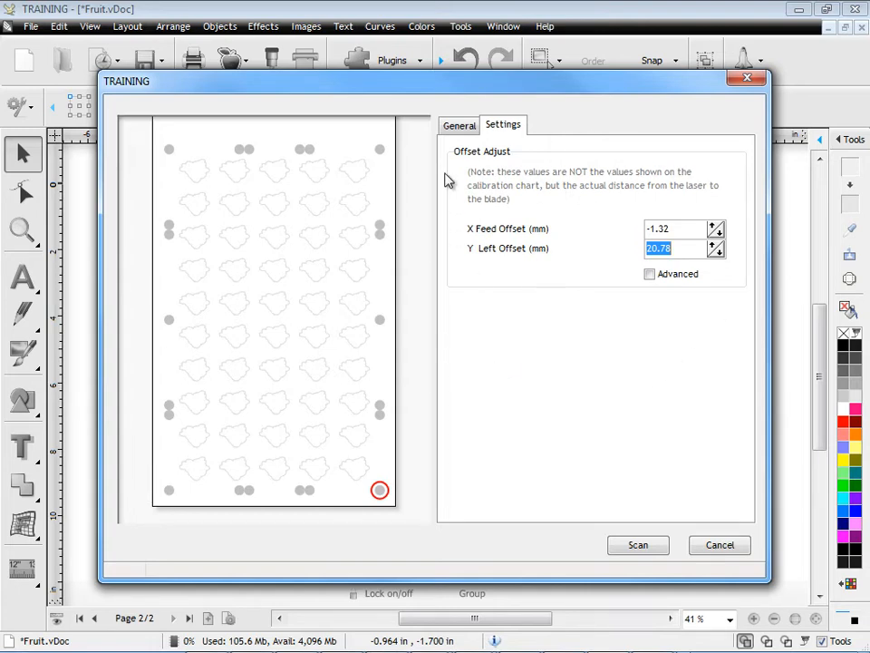
{"action": "left_click", "coordinate": [451, 127]}
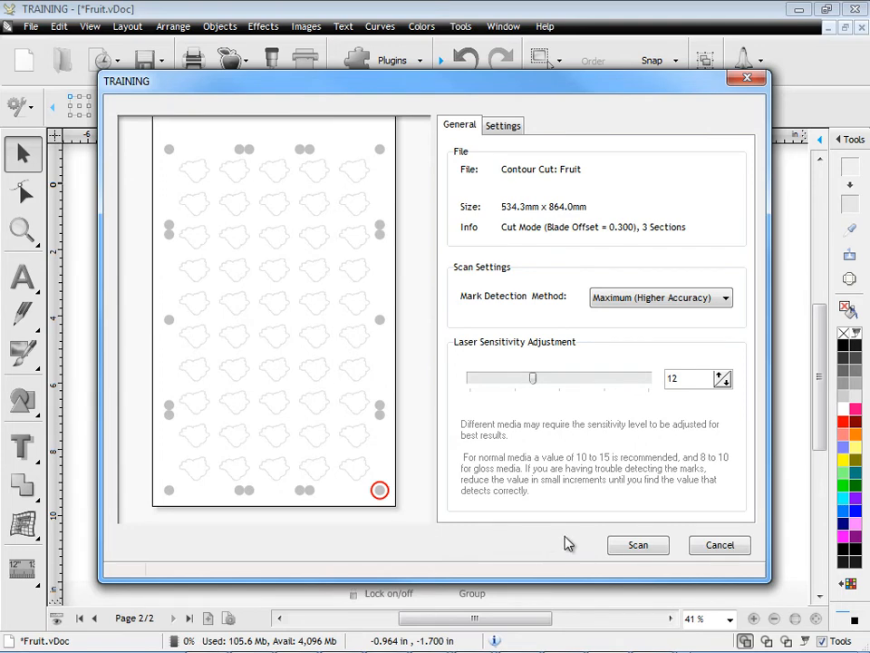
{"action": "left_click", "coordinate": [642, 544]}
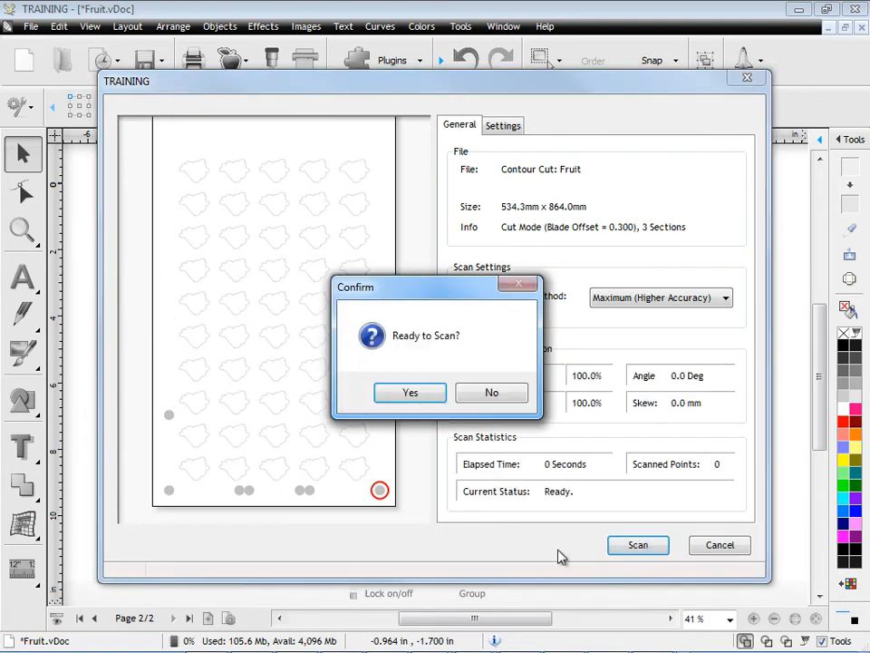
{"action": "left_click", "coordinate": [426, 399]}
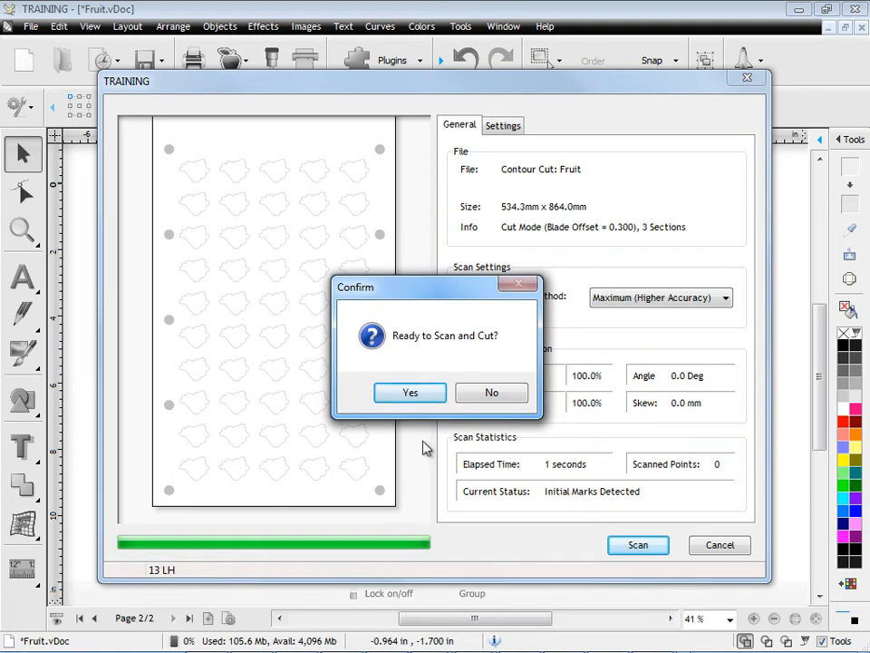
{"action": "left_click", "coordinate": [420, 393]}
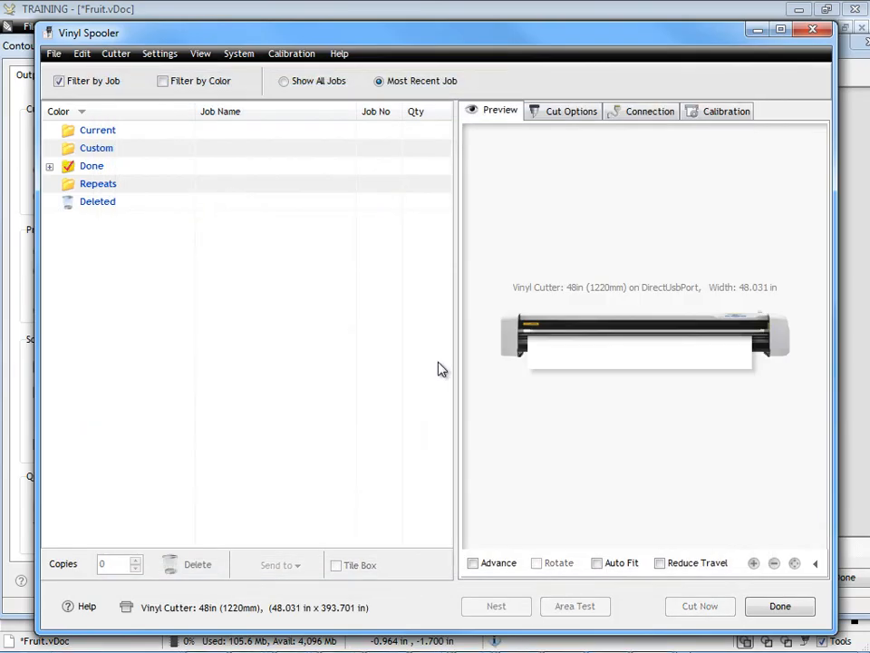
{"action": "left_click", "coordinate": [758, 30]}
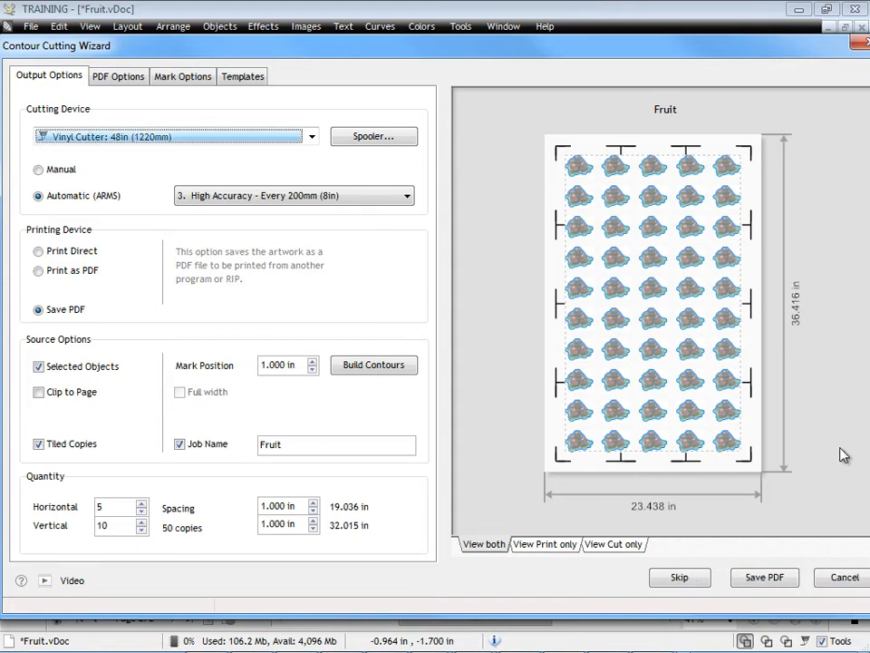
- Switch the mark adjustment method to a specified number of marks, with 2 horizontal and 2 vertical
{"action": "left_click", "coordinate": [195, 79]}
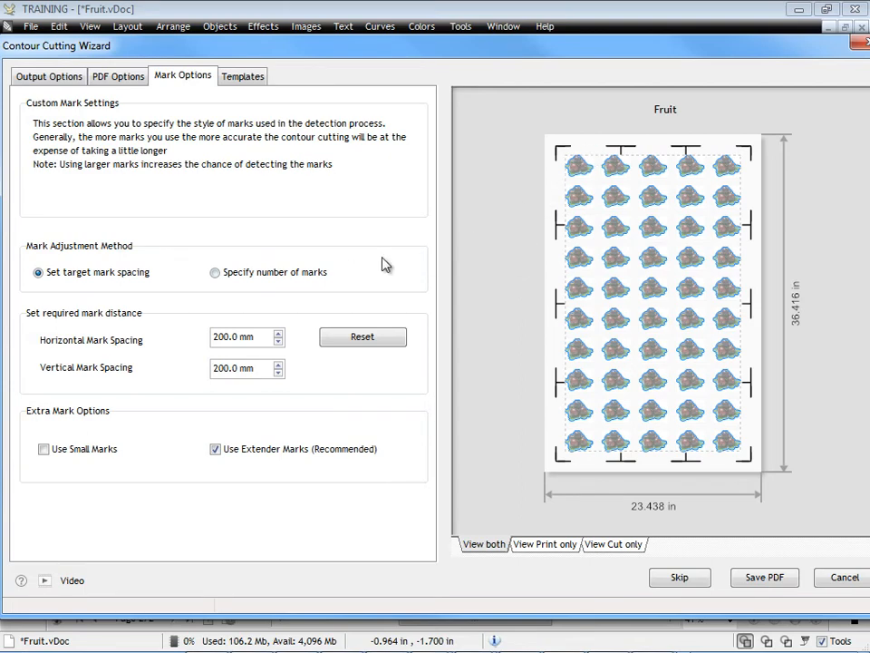
{"action": "left_click", "coordinate": [227, 274]}
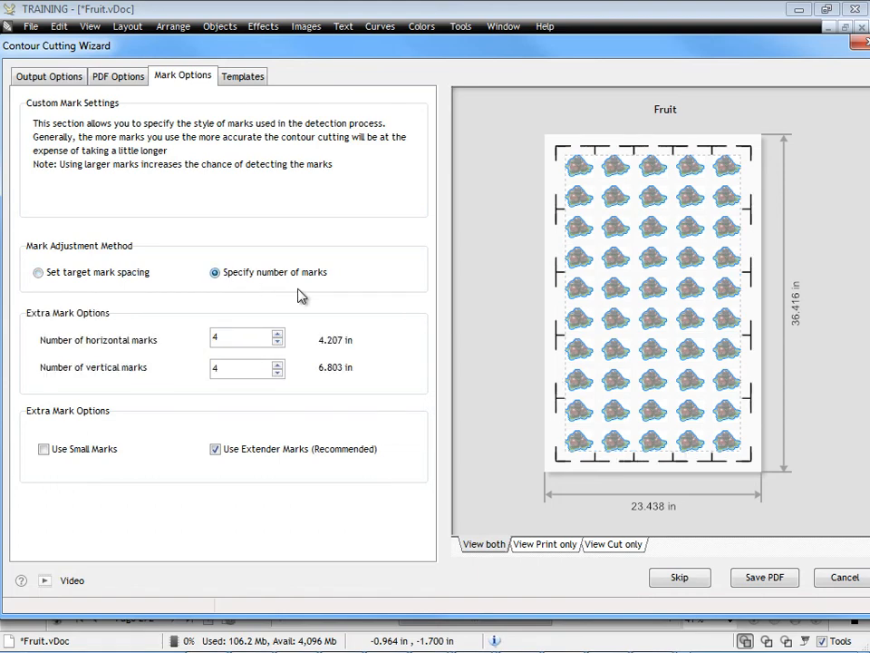
{"action": "left_click", "coordinate": [278, 343]}
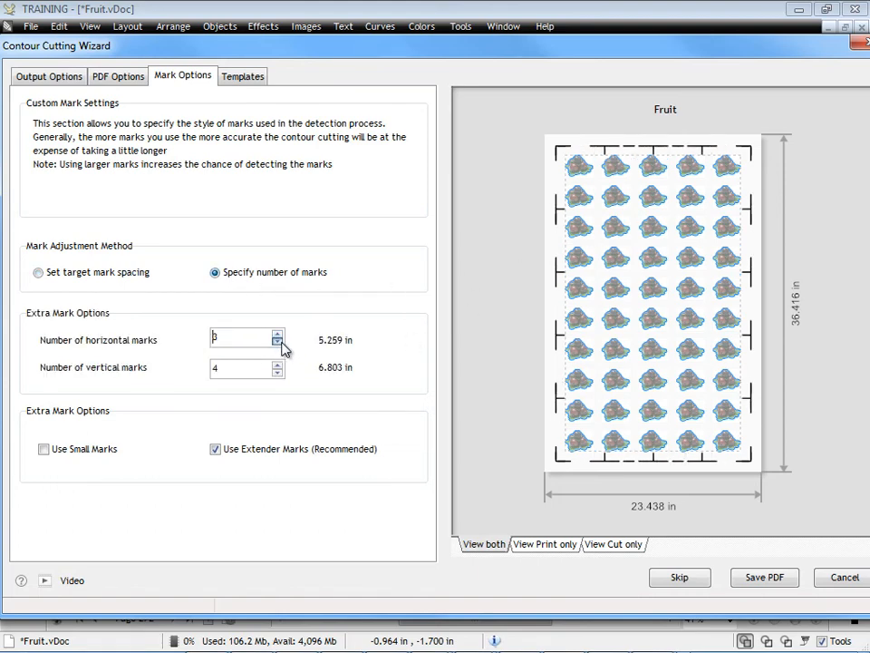
{"action": "left_click", "coordinate": [278, 344]}
{"action": "left_click", "coordinate": [277, 372]}
{"action": "left_click", "coordinate": [278, 371]}
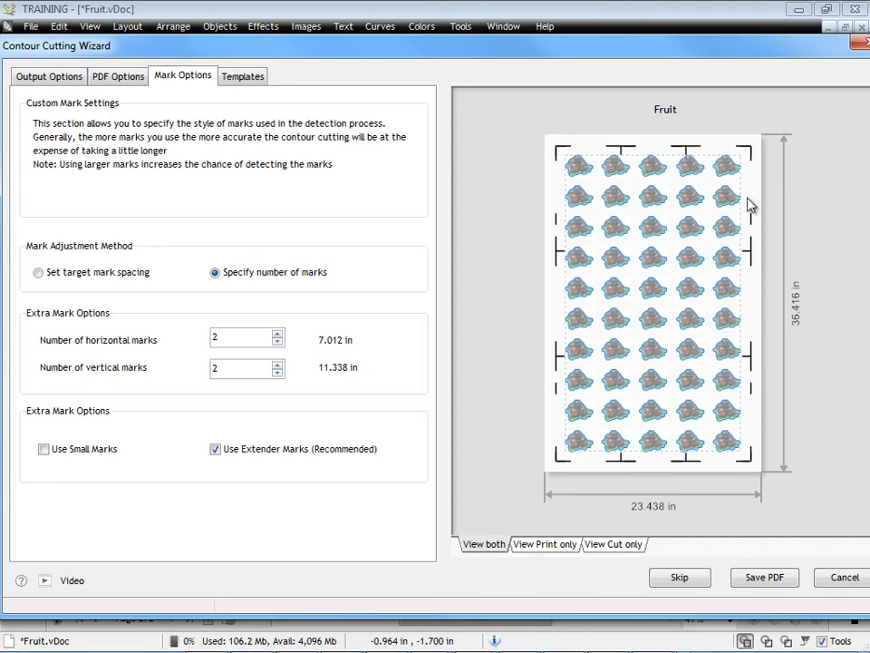
- Try fewer vertical marks, raise their number to 4 and leave the horizontal marks at 2
{"action": "left_click", "coordinate": [278, 372]}
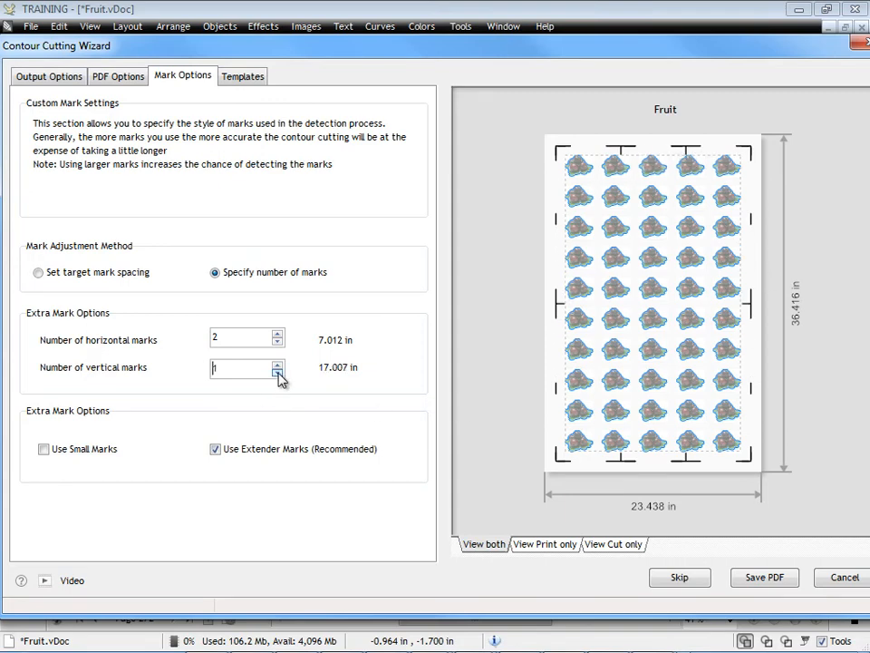
{"action": "left_click", "coordinate": [278, 372]}
{"action": "left_click", "coordinate": [277, 364]}
{"action": "left_click", "coordinate": [277, 364]}
{"action": "left_click", "coordinate": [277, 363]}
{"action": "left_click", "coordinate": [277, 364]}
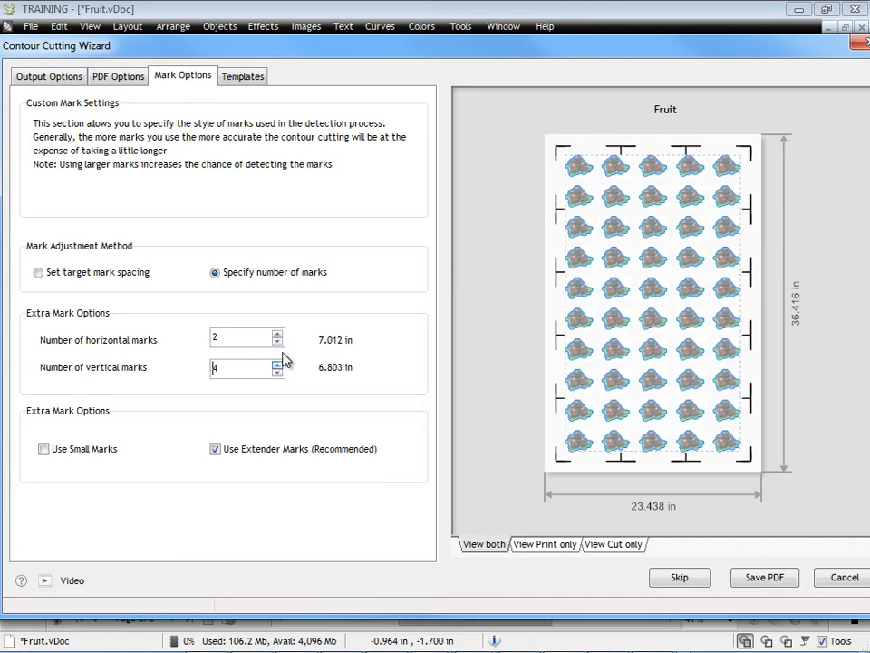
{"action": "left_click", "coordinate": [278, 334]}
{"action": "left_click", "coordinate": [277, 343]}
- Switch back to target mark spacing and set both the horizontal and vertical mark spacing to 50 mm
{"action": "left_click", "coordinate": [109, 274]}
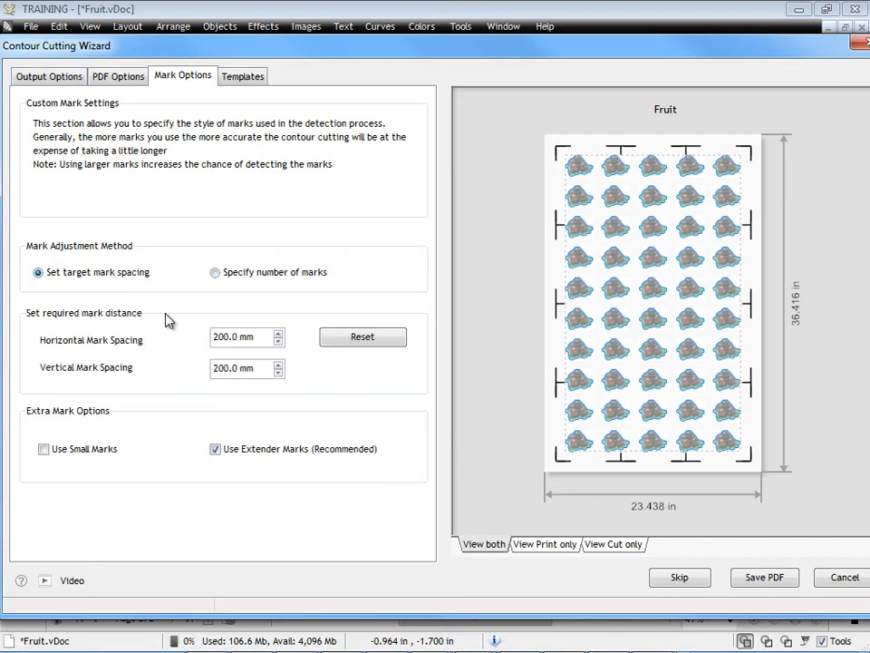
{"action": "left_click_drag", "start_coordinate": [214, 336], "coordinate": [268, 336]}
{"action": "type", "text": "50"}
{"action": "key", "text": "Return"}
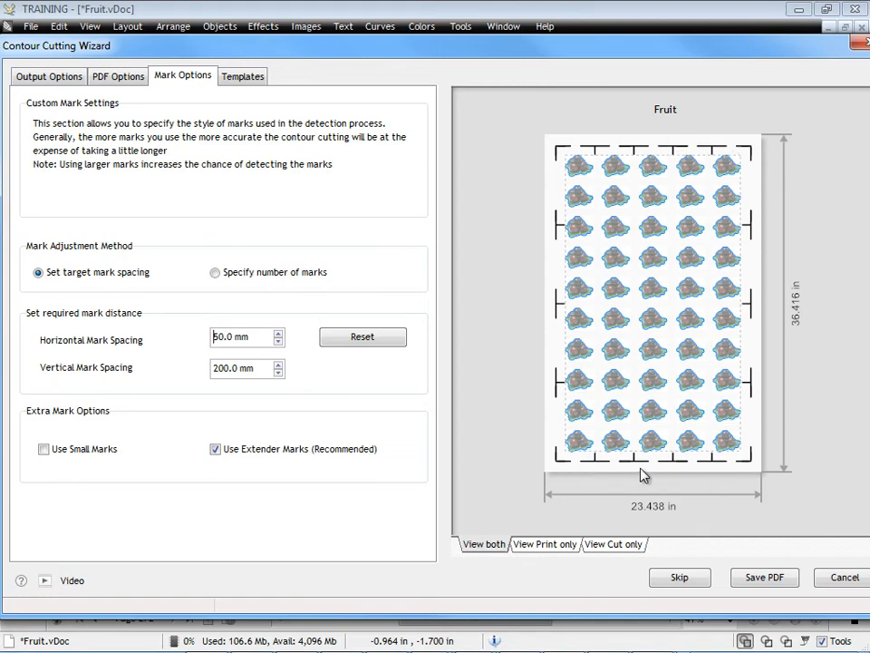
{"action": "double_click", "coordinate": [257, 368]}
{"action": "key", "text": "BackSpace"}
{"action": "type", "text": "50"}
{"action": "key", "text": "Return"}
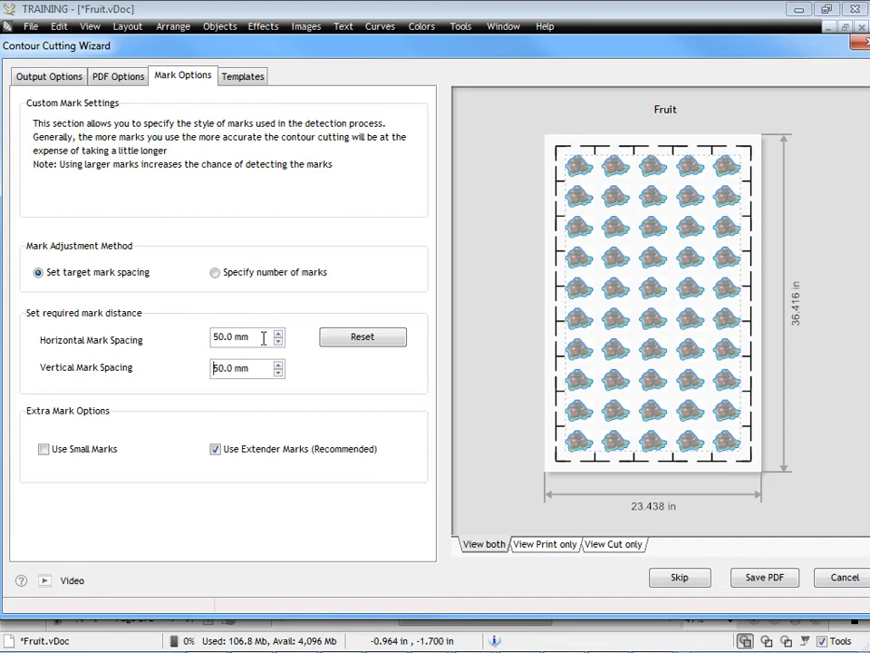
- Reset the ARMS marks to Default Setting, choose High Accuracy - Every 200mm (8in) and check the resulting mark spacing options
{"action": "left_click", "coordinate": [80, 78]}
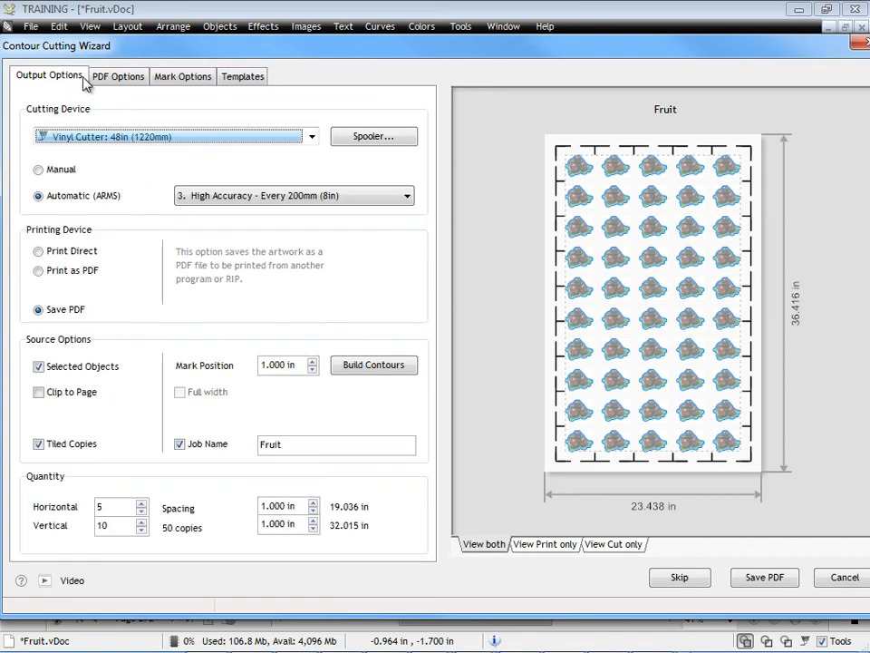
{"action": "left_click", "coordinate": [254, 197]}
{"action": "left_click", "coordinate": [283, 213]}
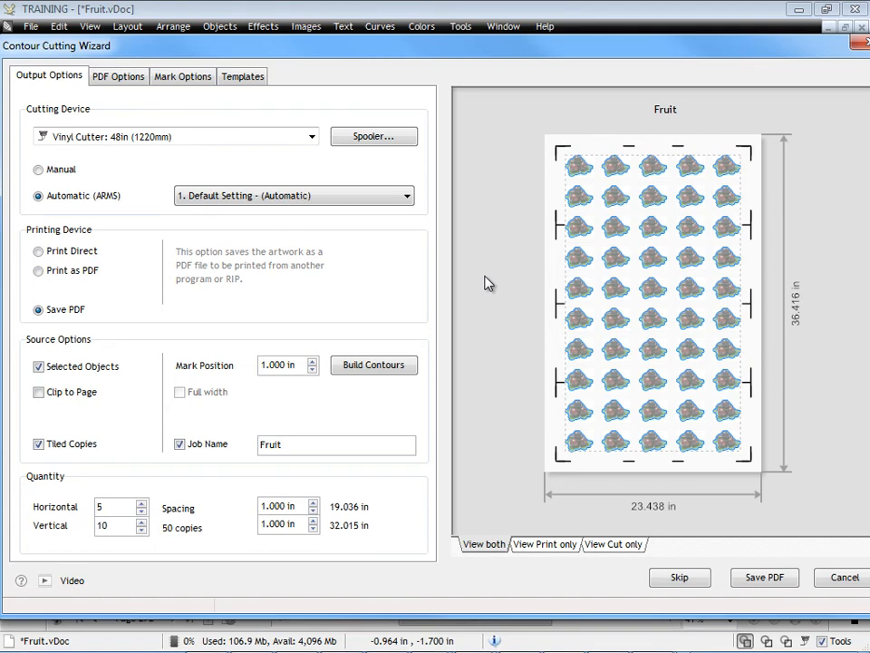
{"action": "left_click", "coordinate": [372, 195]}
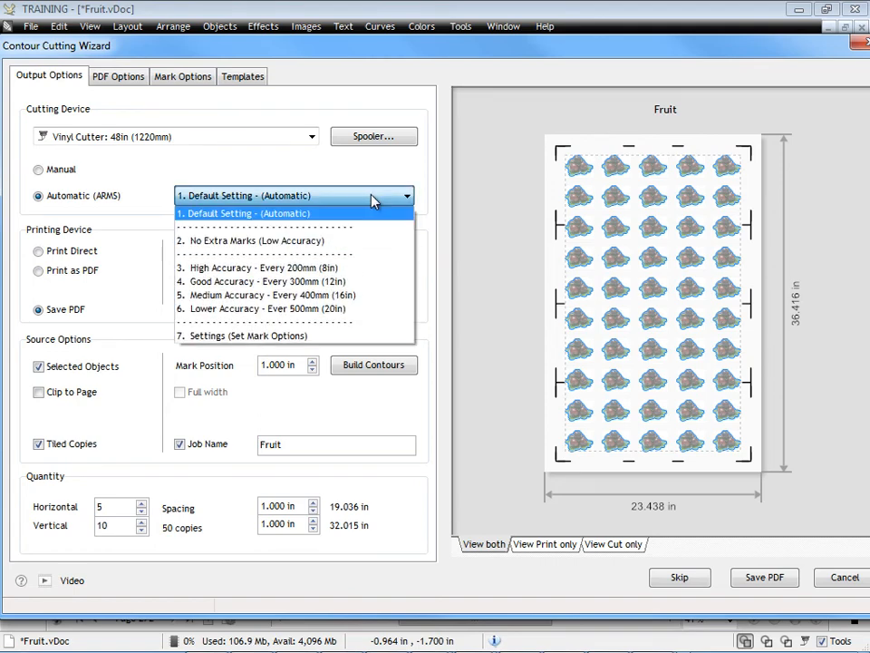
{"action": "left_click", "coordinate": [244, 268]}
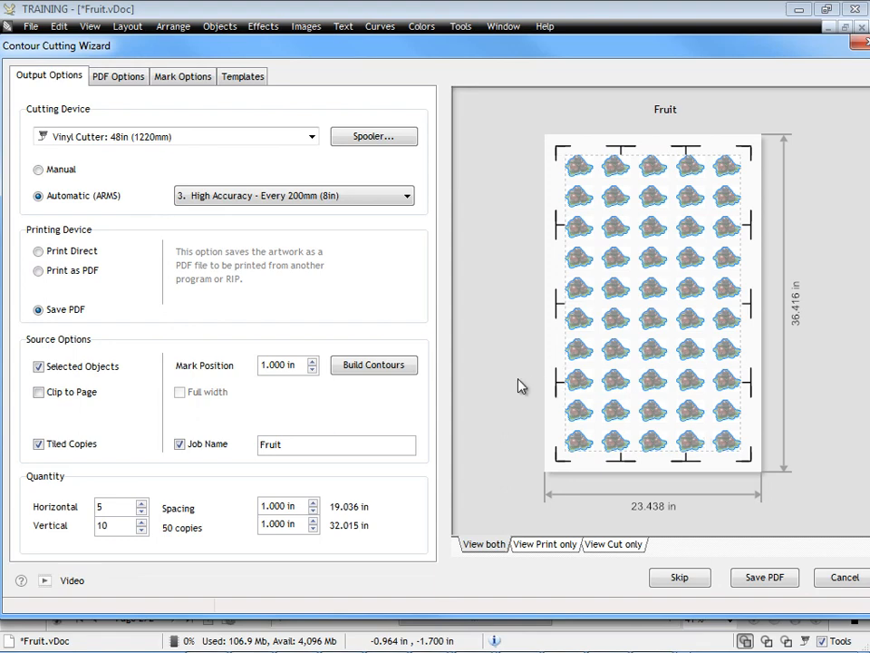
{"action": "left_click", "coordinate": [183, 77]}
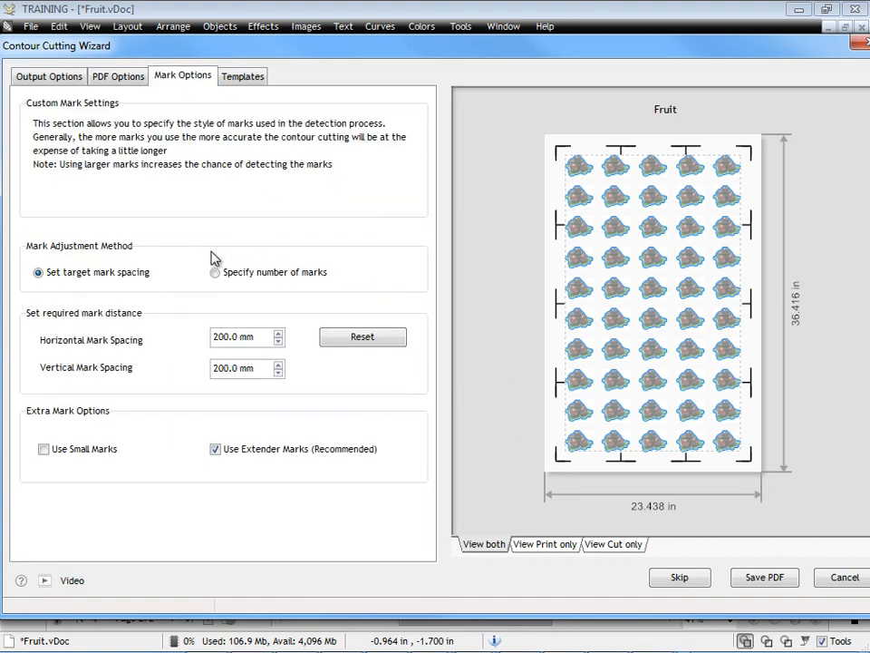